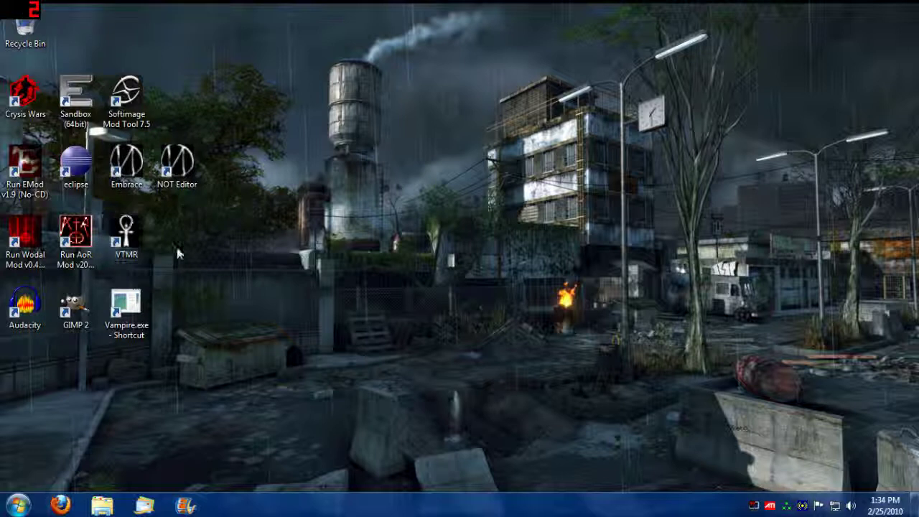
{"action": "left_click", "coordinate": [130, 167]}
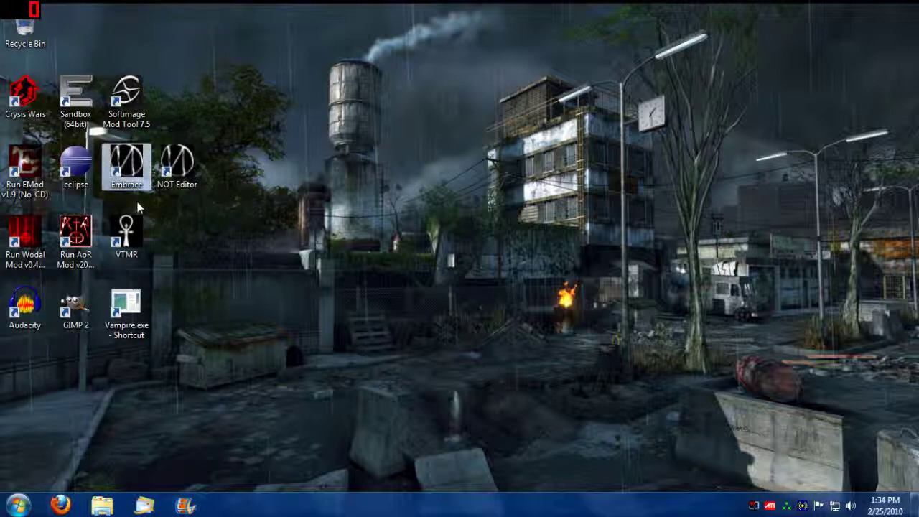
{"action": "left_click", "coordinate": [284, 273]}
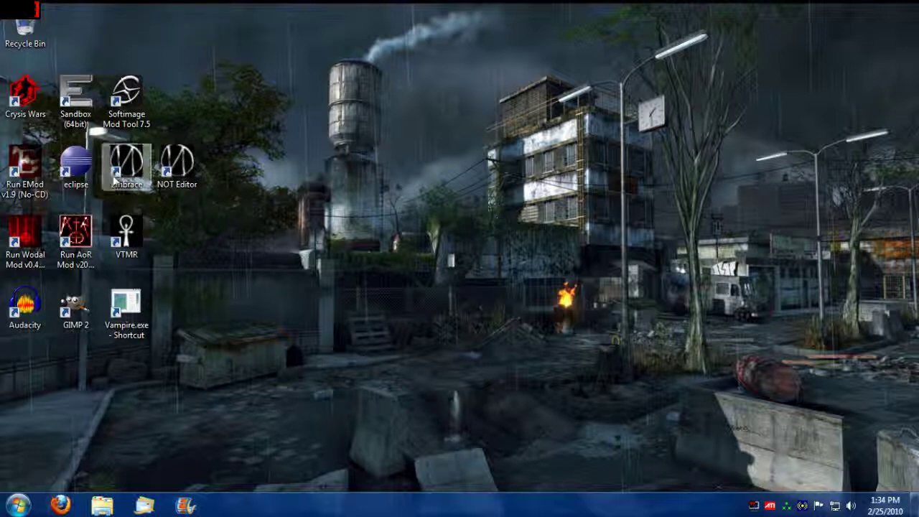
Open the Vampire The Masquerade - Redemption folder on the Games (E:) drive
{"action": "left_click", "coordinate": [12, 511]}
{"action": "left_click", "coordinate": [235, 332]}
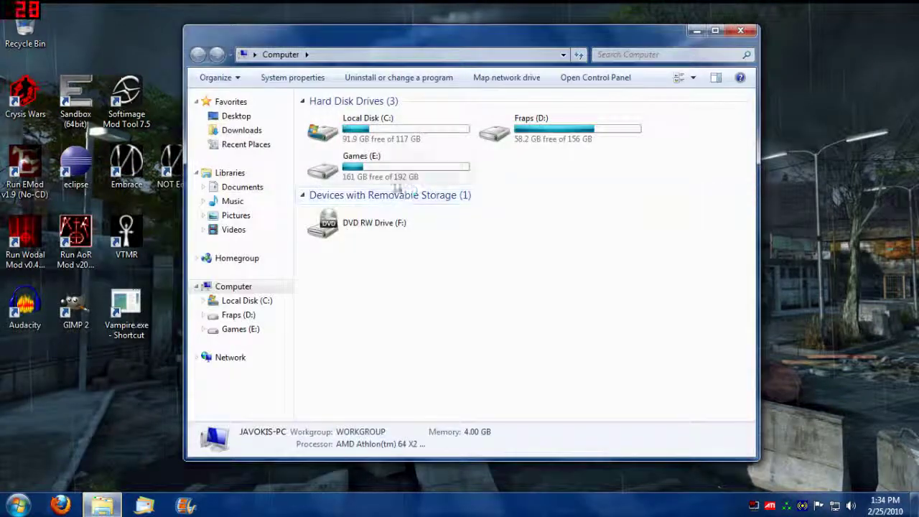
{"action": "double_click", "coordinate": [390, 176]}
{"action": "double_click", "coordinate": [384, 204]}
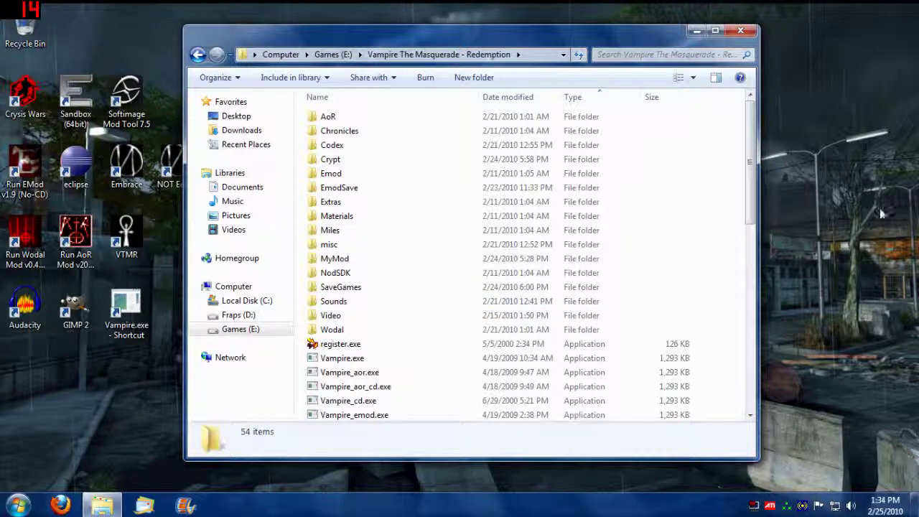
Extract Codex.nob with 7-Zip into a Codex subfolder of the game folder
{"action": "left_click_drag", "start_coordinate": [753, 151], "coordinate": [751, 322]}
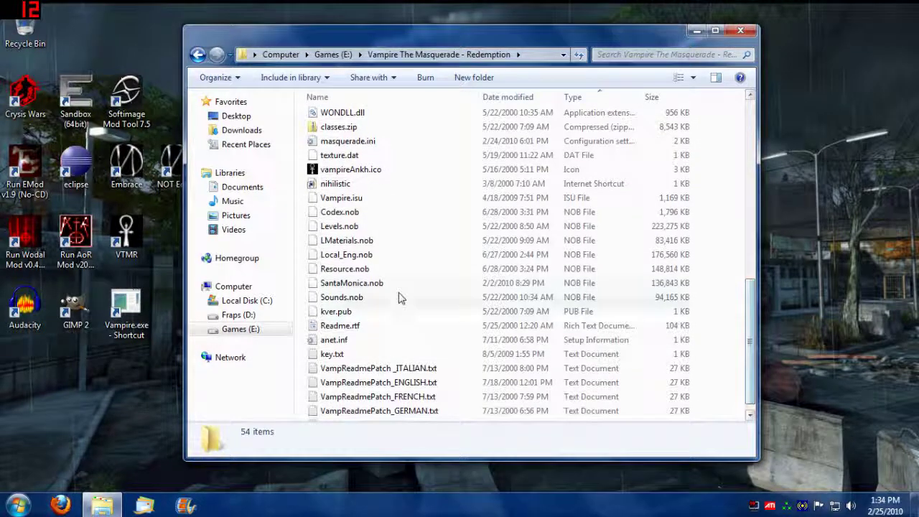
{"action": "left_click", "coordinate": [367, 216]}
{"action": "left_click_drag", "start_coordinate": [483, 36], "coordinate": [548, 24]}
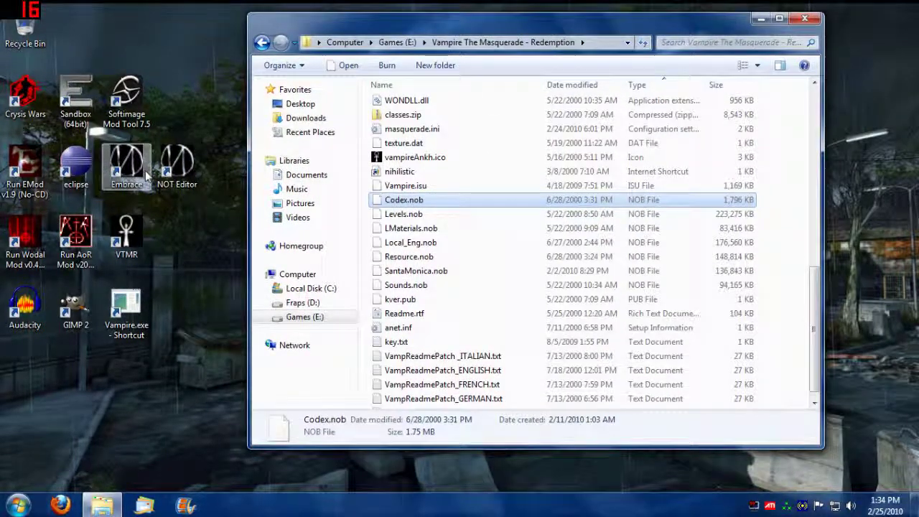
{"action": "left_click", "coordinate": [126, 167]}
{"action": "left_click_drag", "start_coordinate": [813, 323], "coordinate": [819, 153]}
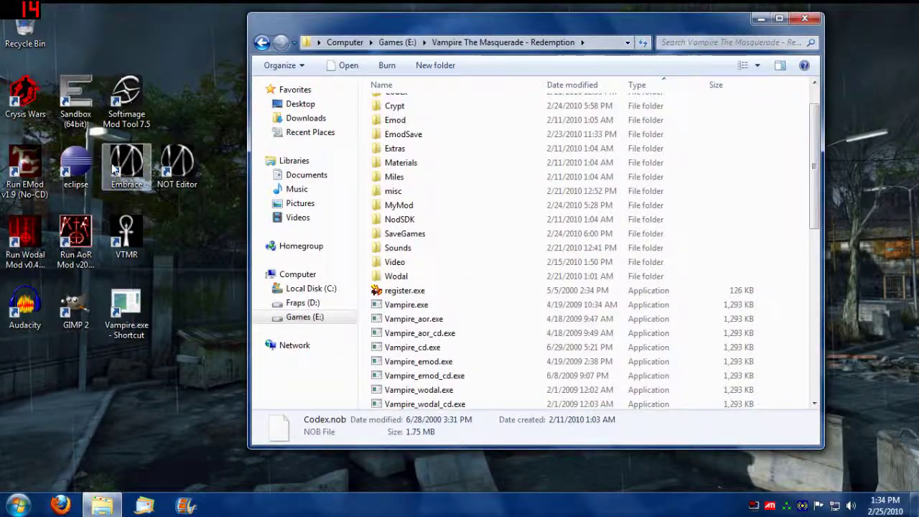
{"action": "scroll", "coordinate": [668, 151], "scroll_direction": "down", "scroll_amount": 12}
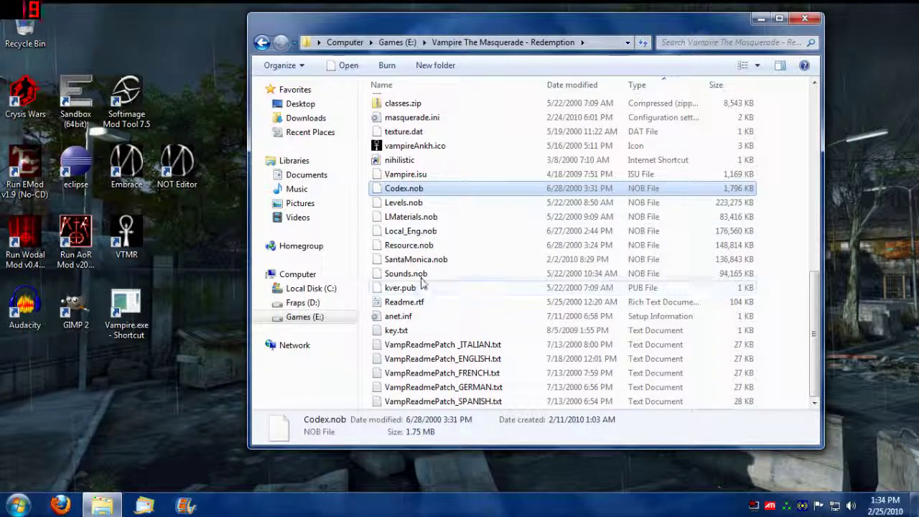
{"action": "right_click", "coordinate": [431, 189]}
{"action": "mouse_move", "coordinate": [490, 213]}
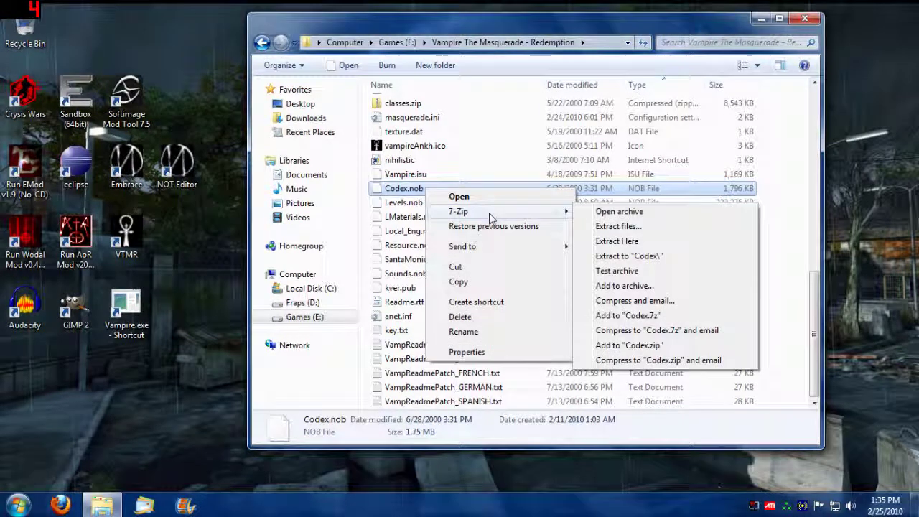
{"action": "left_click", "coordinate": [645, 257]}
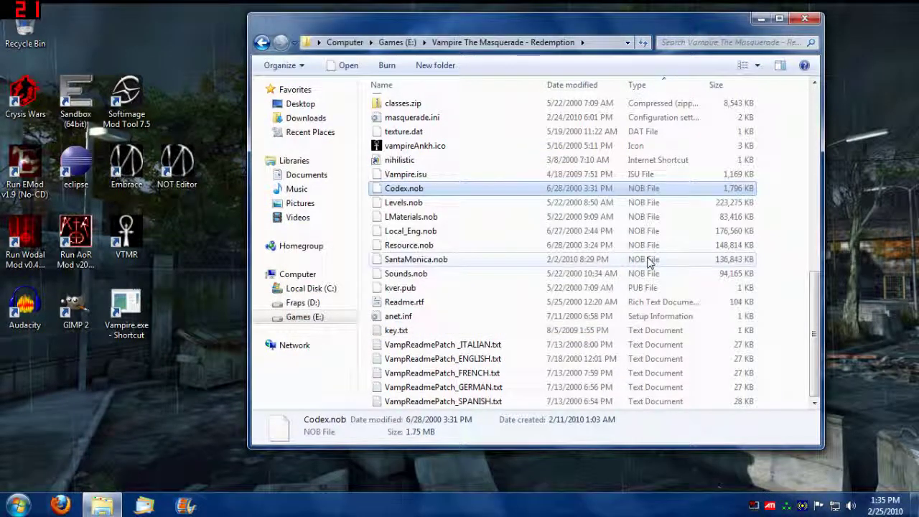
Open the extracted Codex folder and examine its Java tools and class files
{"action": "left_click_drag", "start_coordinate": [815, 333], "coordinate": [814, 153]}
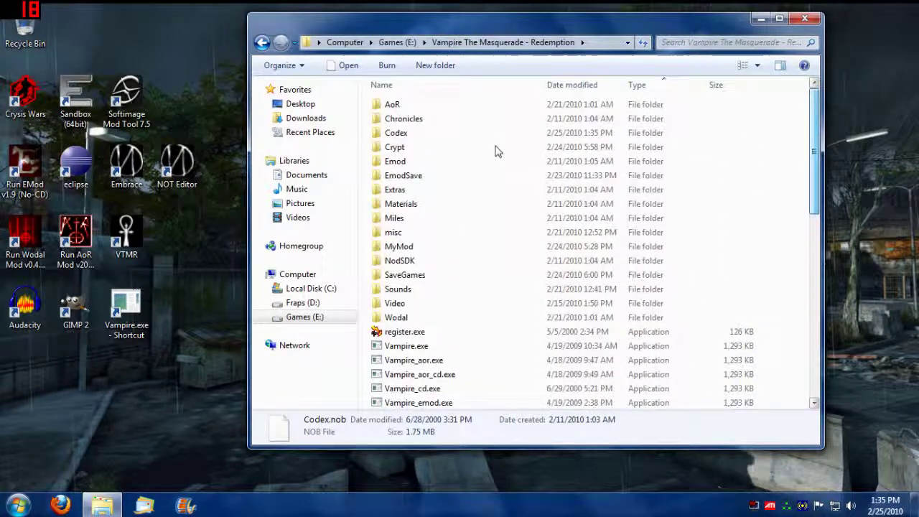
{"action": "double_click", "coordinate": [419, 132]}
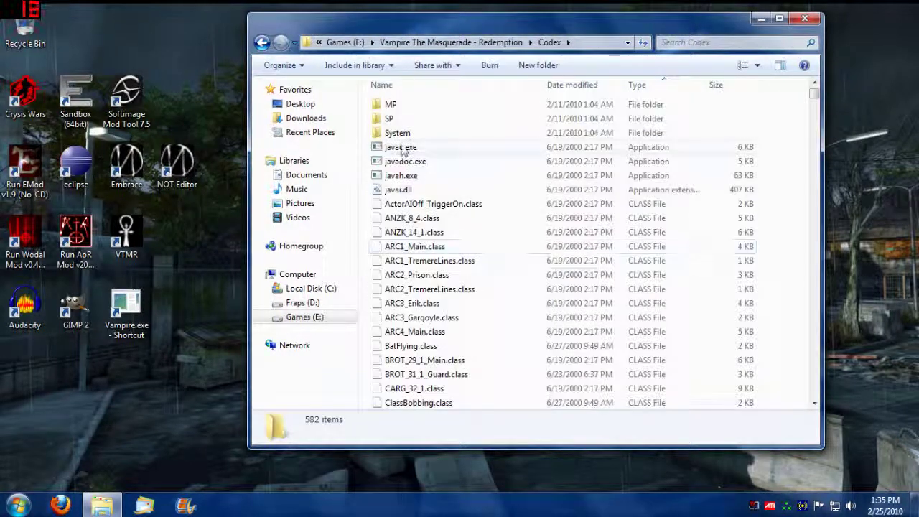
{"action": "left_click", "coordinate": [403, 147]}
{"action": "left_click", "coordinate": [404, 161]}
{"action": "left_click", "coordinate": [406, 176]}
{"action": "left_click", "coordinate": [406, 189]}
{"action": "left_click", "coordinate": [421, 162]}
{"action": "left_click", "coordinate": [446, 148]}
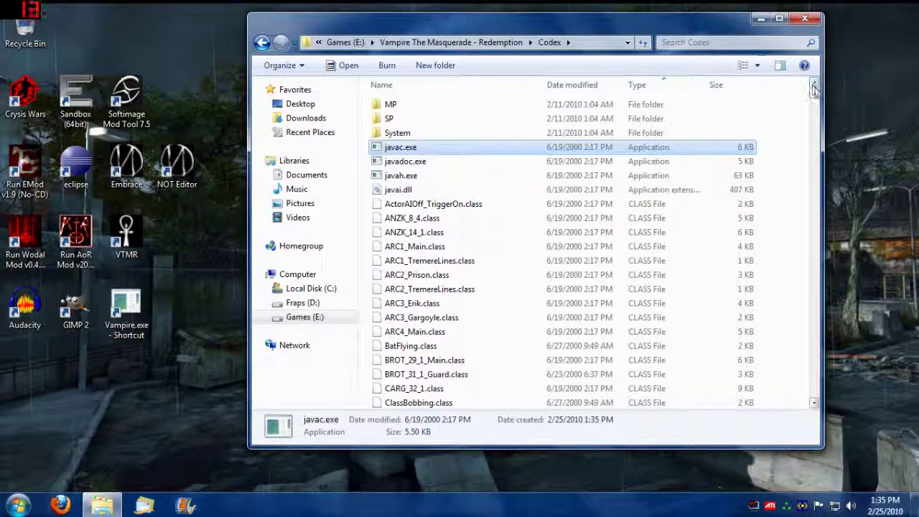
{"action": "scroll", "coordinate": [683, 97], "scroll_direction": "down", "scroll_amount": 20}
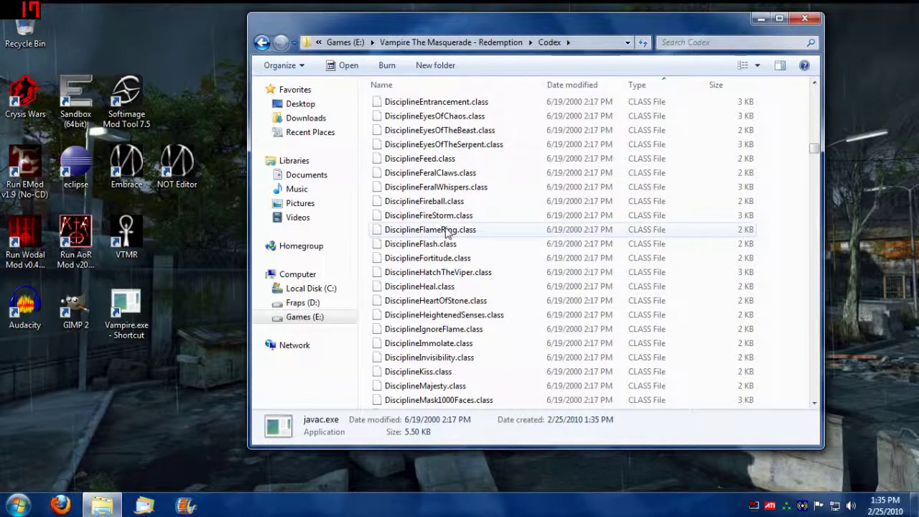
{"action": "left_click", "coordinate": [446, 231]}
{"action": "left_click_drag", "start_coordinate": [815, 148], "coordinate": [815, 92]}
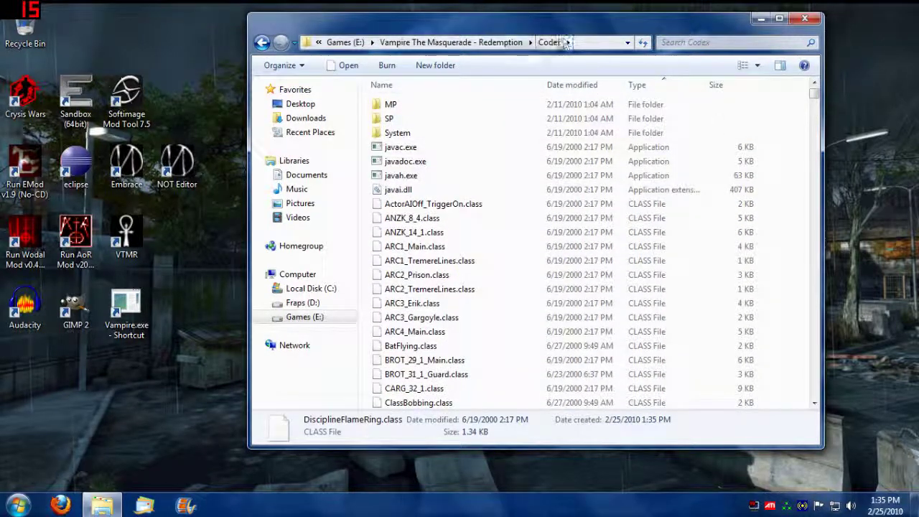
Compare the Codex.nob archive with the extracted Codex folder in the game directory, then close the file window
{"action": "left_click", "coordinate": [522, 42]}
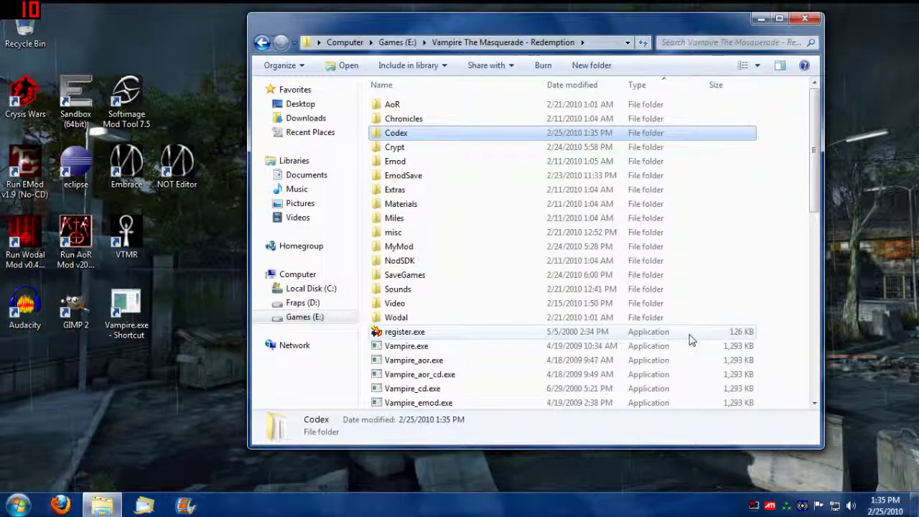
{"action": "scroll", "coordinate": [740, 144], "scroll_direction": "down", "scroll_amount": 10}
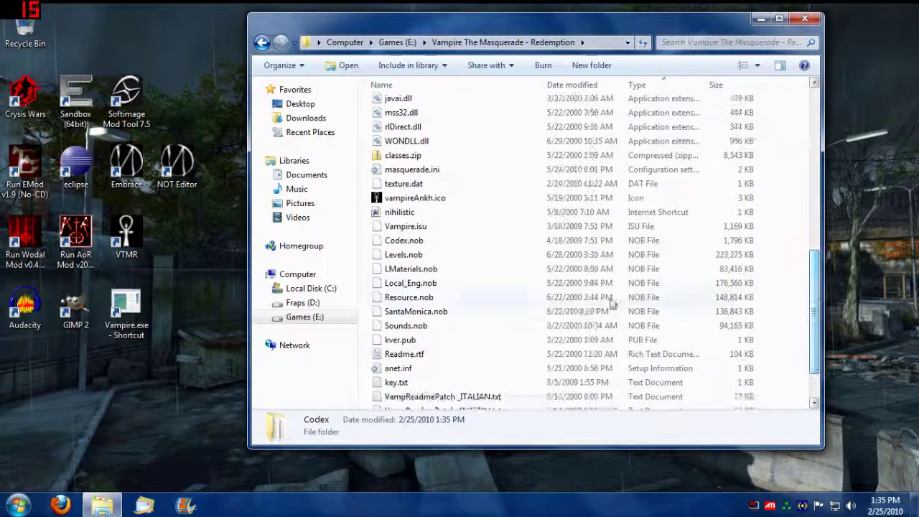
{"action": "left_click", "coordinate": [424, 243]}
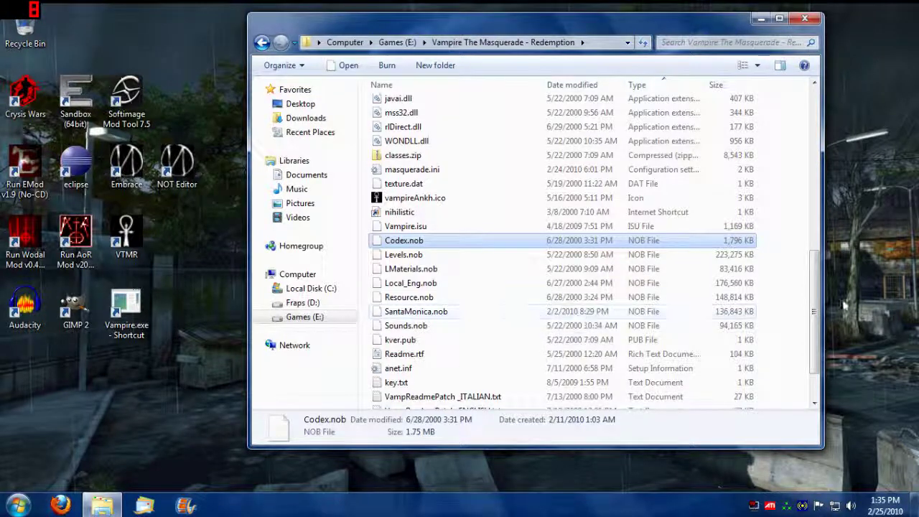
{"action": "scroll", "coordinate": [815, 293], "scroll_direction": "up", "scroll_amount": 8}
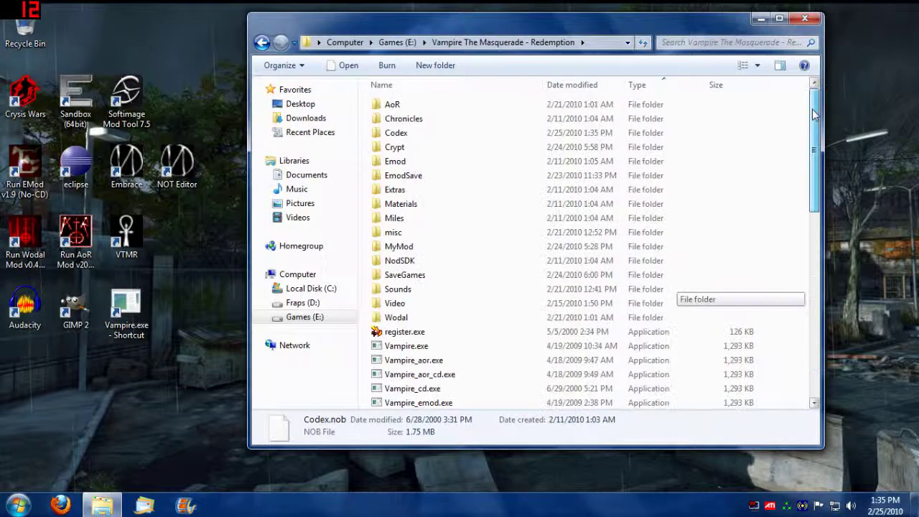
{"action": "double_click", "coordinate": [405, 137]}
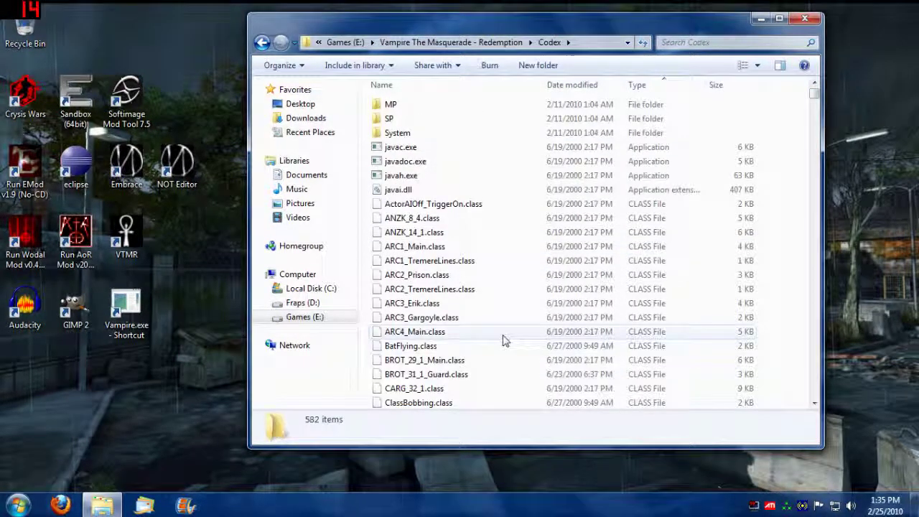
{"action": "left_click", "coordinate": [496, 43]}
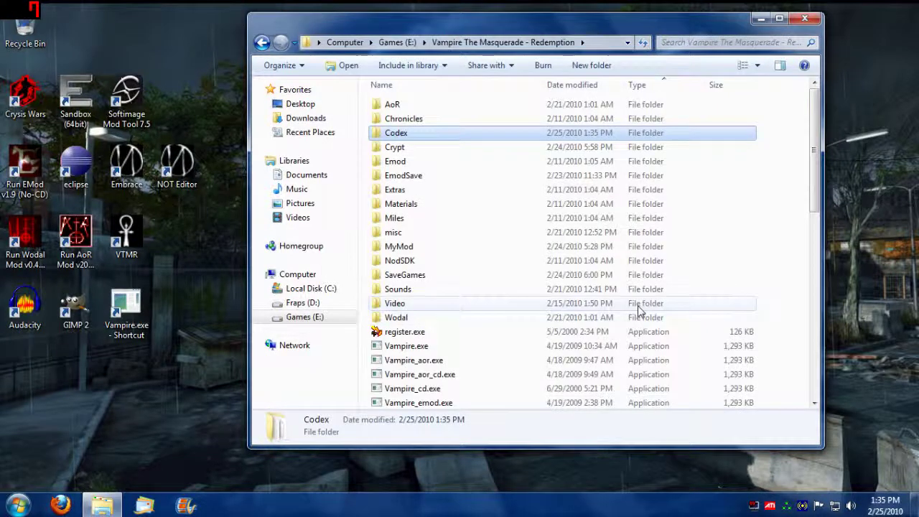
{"action": "scroll", "coordinate": [638, 309], "scroll_direction": "down", "scroll_amount": 4}
{"action": "key", "text": "alt+F4"}
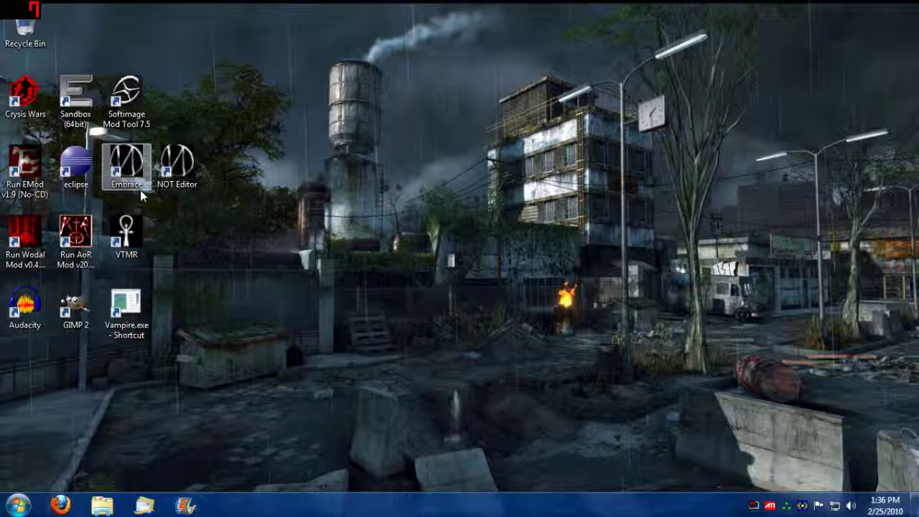
Launch Embrace from the desktop and acknowledge its first-run notice to reach the preferences
{"action": "double_click", "coordinate": [127, 167]}
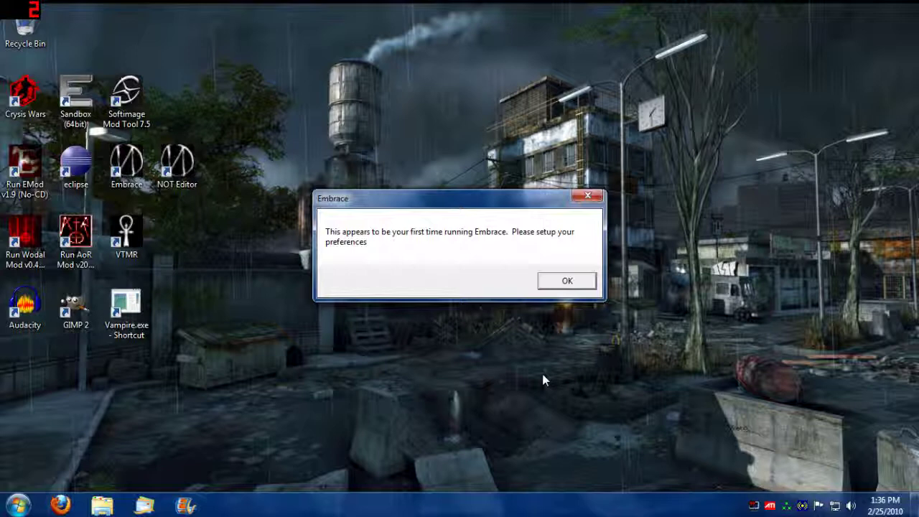
{"action": "left_click_drag", "start_coordinate": [472, 205], "coordinate": [513, 206]}
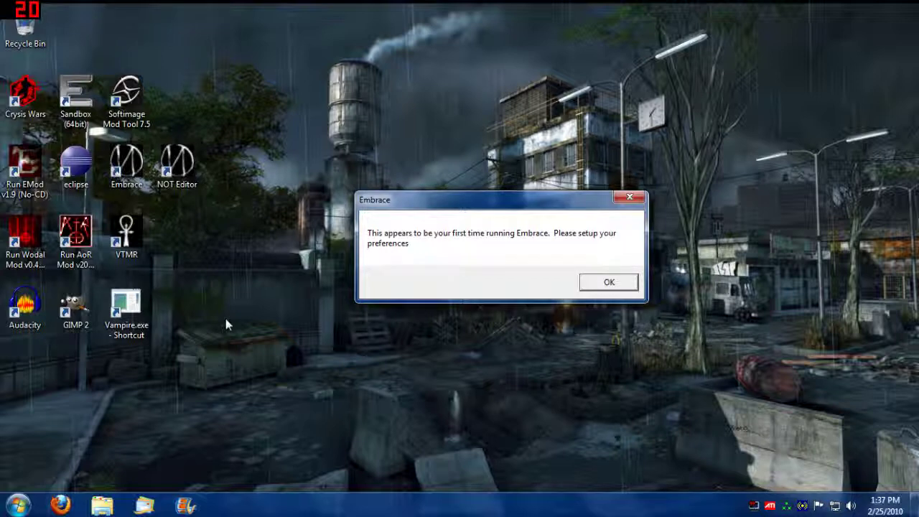
{"action": "left_click_drag", "start_coordinate": [530, 204], "coordinate": [499, 206]}
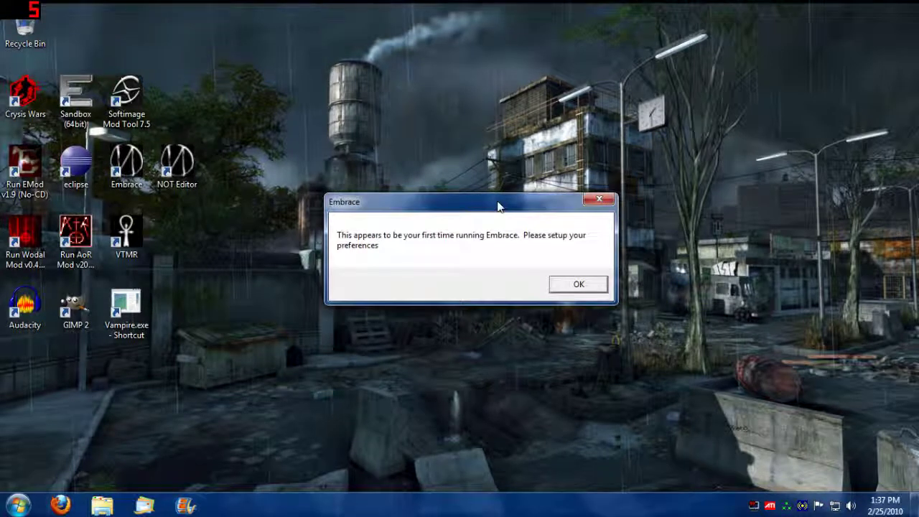
{"action": "left_click", "coordinate": [579, 284]}
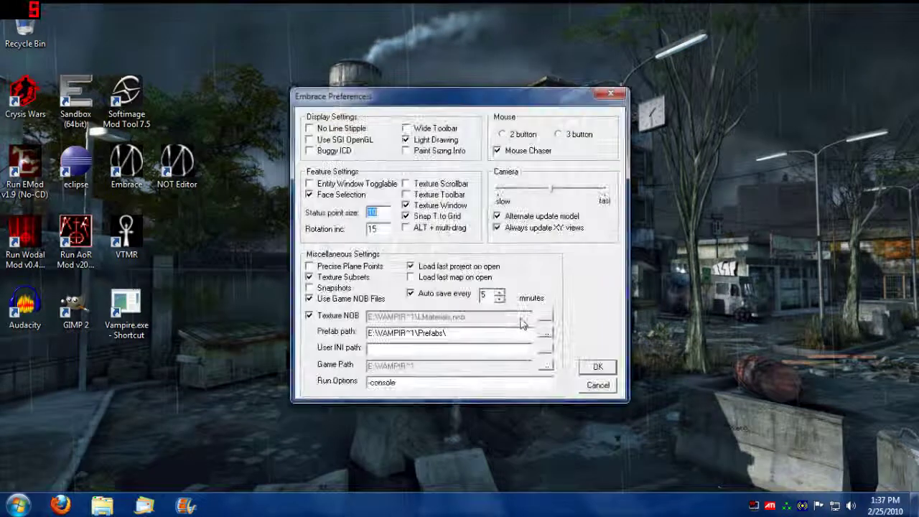
Set the mouse preference to 2 button and enable Paint Sizing Info and Texture Scrollbar
{"action": "left_click", "coordinate": [503, 135]}
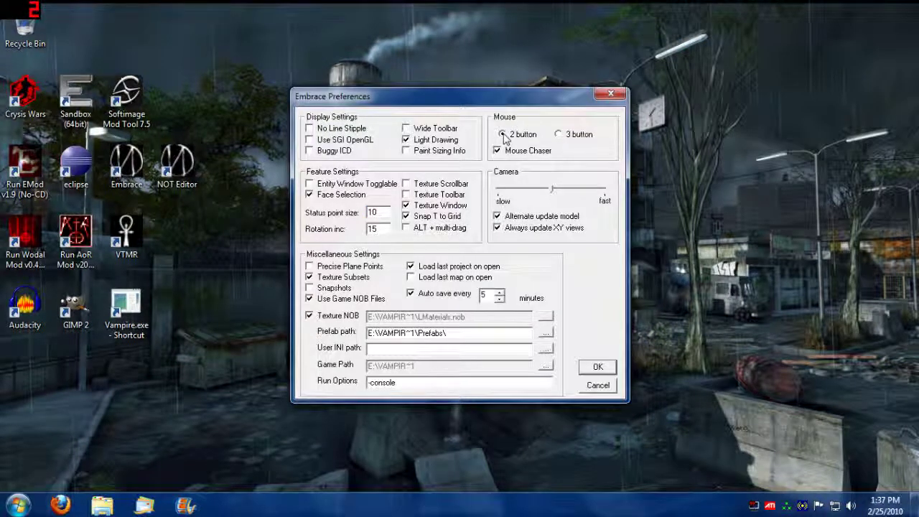
{"action": "left_click", "coordinate": [407, 152]}
Add -devmode after -console in the run options and accept the preferences
{"action": "type", "text": "-devmode"}
{"action": "key", "text": "shift+Left"}
{"action": "key", "text": "shift+Left"}
{"action": "key", "text": "shift+Left"}
{"action": "key", "text": "shift+Left"}
{"action": "key", "text": "shift+Left"}
{"action": "key", "text": "shift+Left"}
{"action": "key", "text": "shift+Left"}
{"action": "key", "text": "shift+Left"}
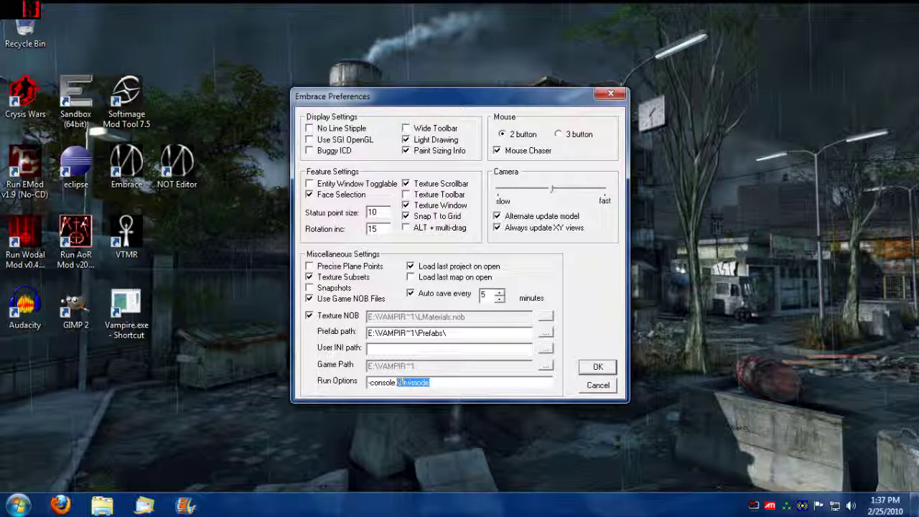
{"action": "key", "text": "Right"}
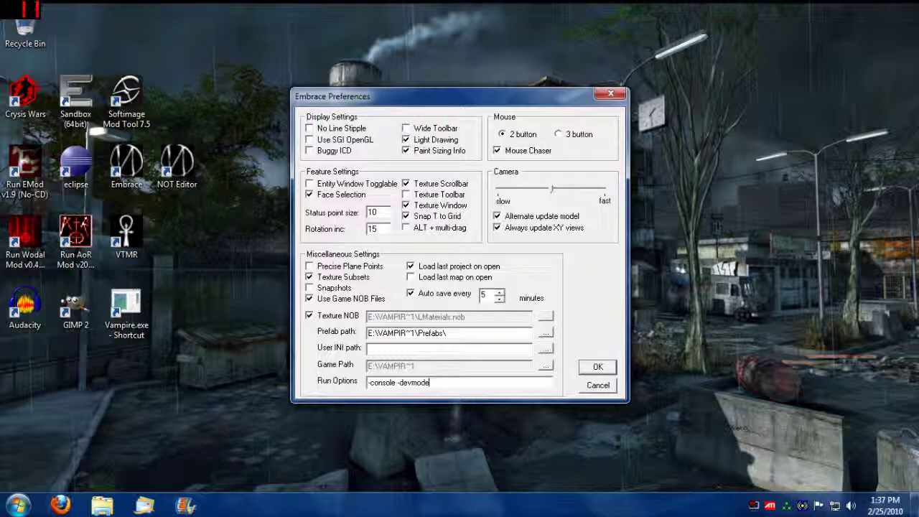
{"action": "left_click", "coordinate": [605, 369]}
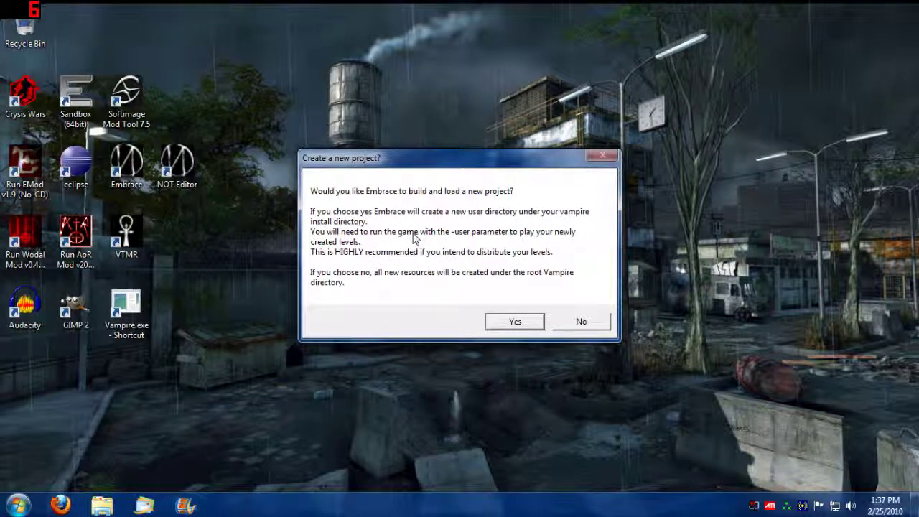
Agree to build a new project and create it with the name MyMaps
{"action": "key", "text": "Return"}
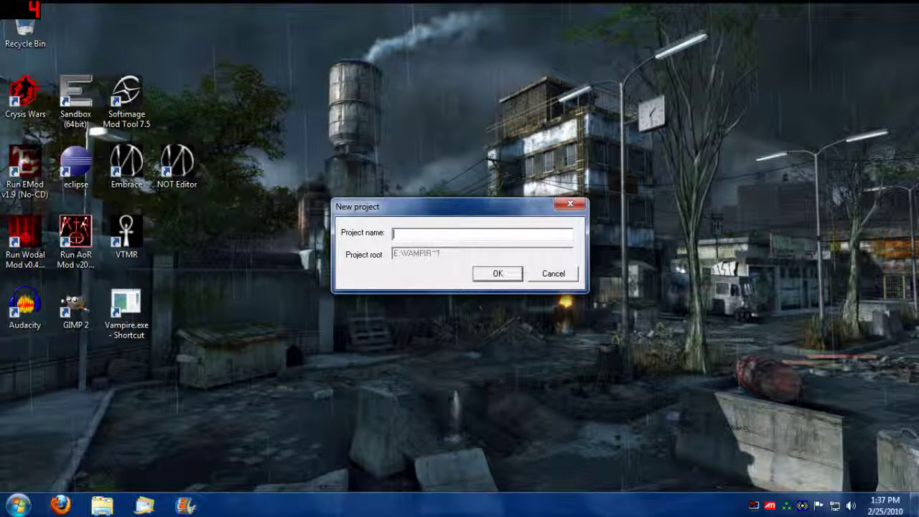
{"action": "type", "text": "MyMaps"}
{"action": "left_click", "coordinate": [499, 278]}
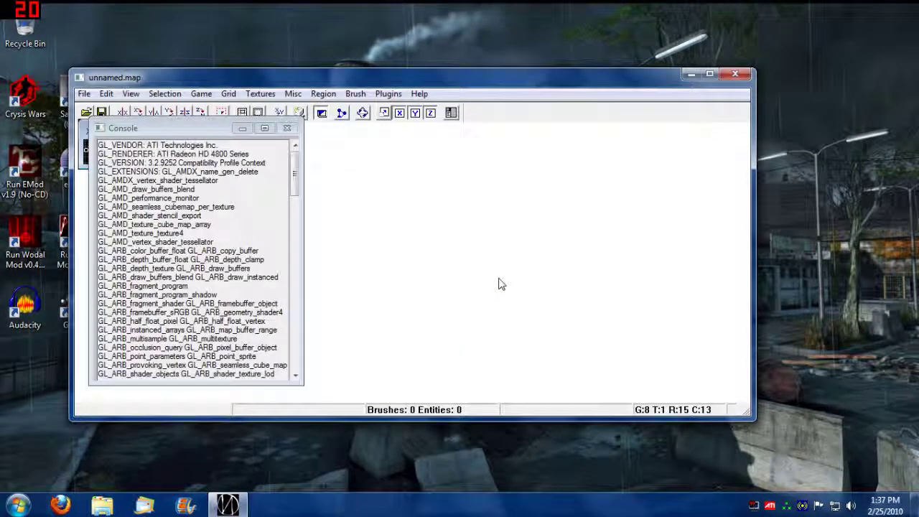
Maximize the map editor window and toggle the option beside the X, Y and Z toggles
{"action": "left_click", "coordinate": [710, 75]}
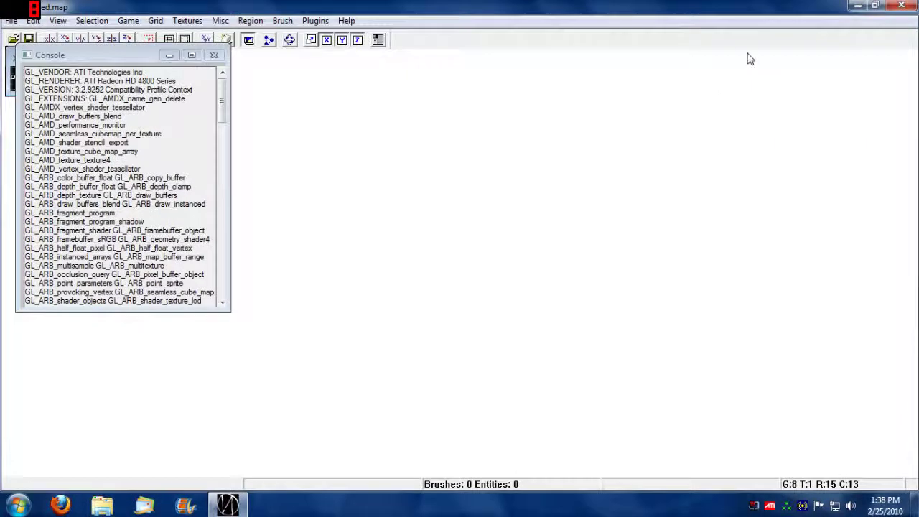
{"action": "left_click", "coordinate": [378, 40]}
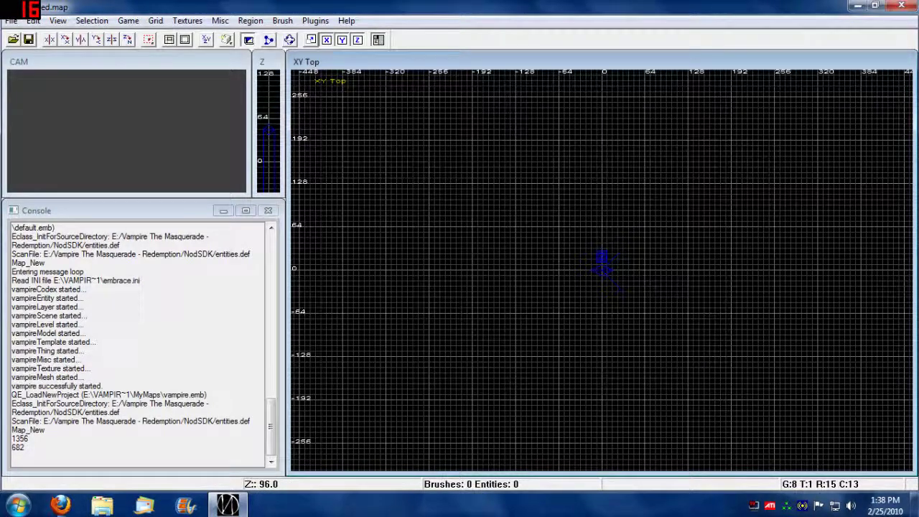
In the project settings, enable every available from-project option except Codex (JAVA/CLASS), and accept the settings
{"action": "left_click", "coordinate": [12, 21]}
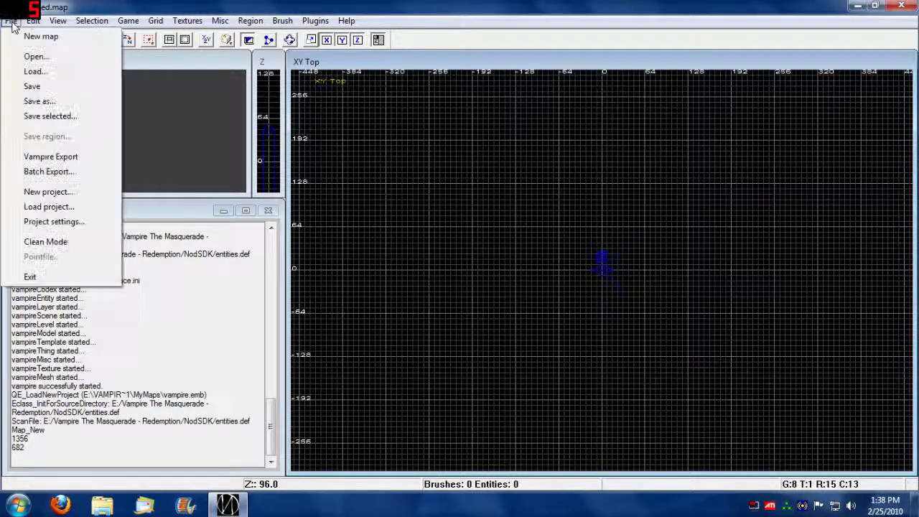
{"action": "left_click", "coordinate": [59, 226]}
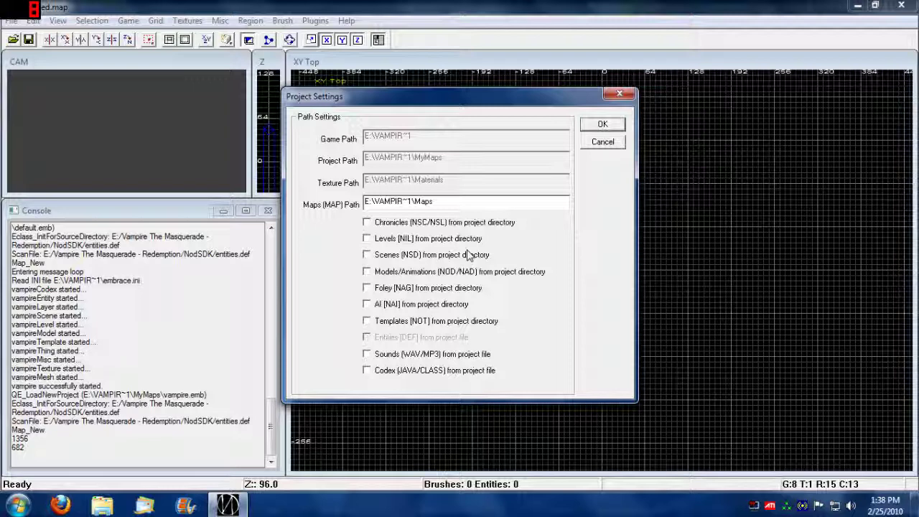
{"action": "left_click", "coordinate": [367, 222]}
{"action": "left_click", "coordinate": [367, 238]}
{"action": "left_click", "coordinate": [368, 255]}
{"action": "left_click", "coordinate": [367, 354]}
{"action": "left_click", "coordinate": [368, 323]}
{"action": "left_click", "coordinate": [367, 304]}
{"action": "left_click", "coordinate": [367, 288]}
{"action": "left_click", "coordinate": [368, 273]}
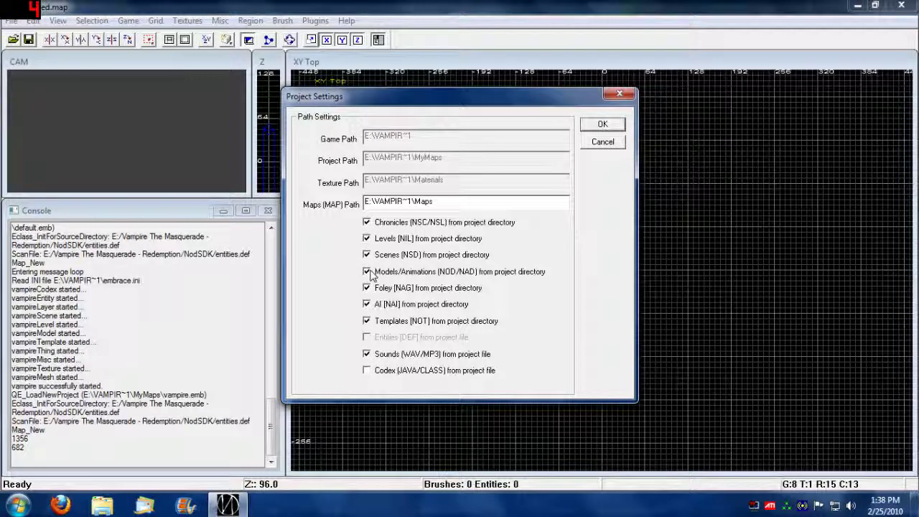
{"action": "left_click", "coordinate": [603, 126]}
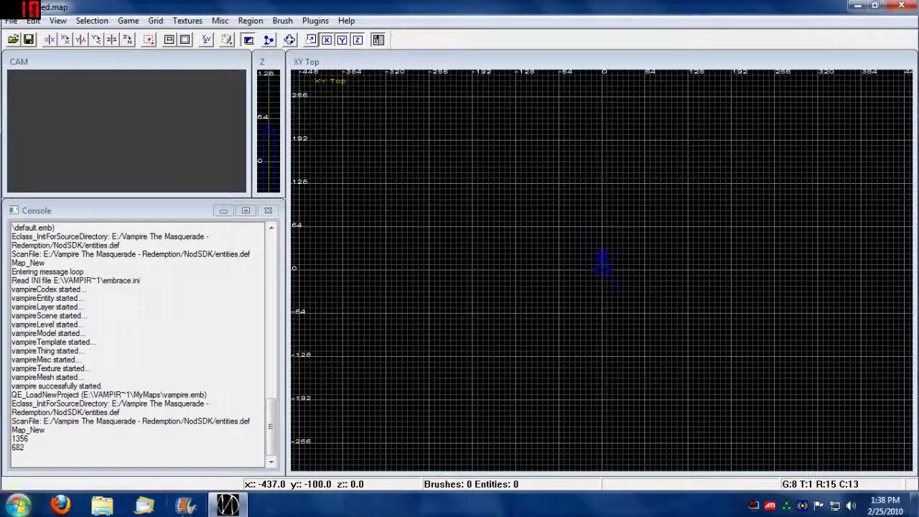
Switch to Windows Explorer and open the MyMaps folder inside Vampire The Masquerade - Redemption on the Games (E:) drive
{"action": "key", "text": "super"}
{"action": "left_click", "coordinate": [269, 330]}
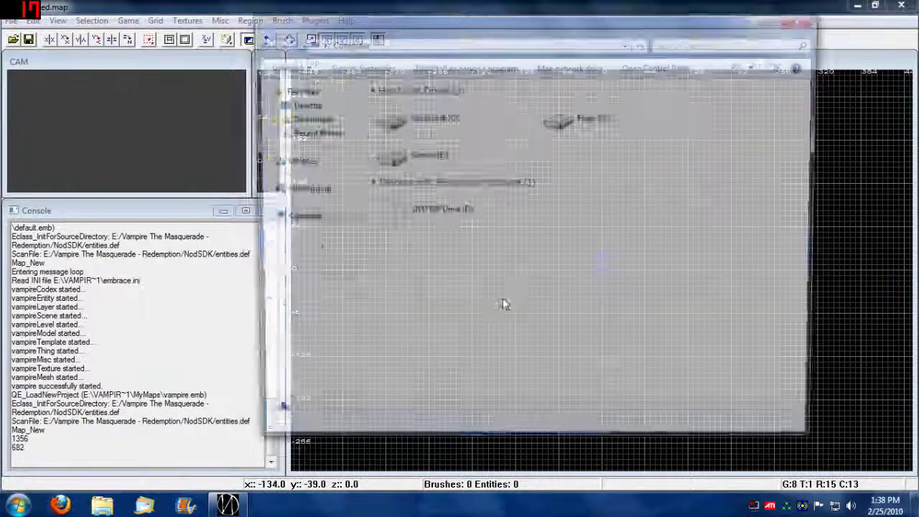
{"action": "double_click", "coordinate": [431, 155]}
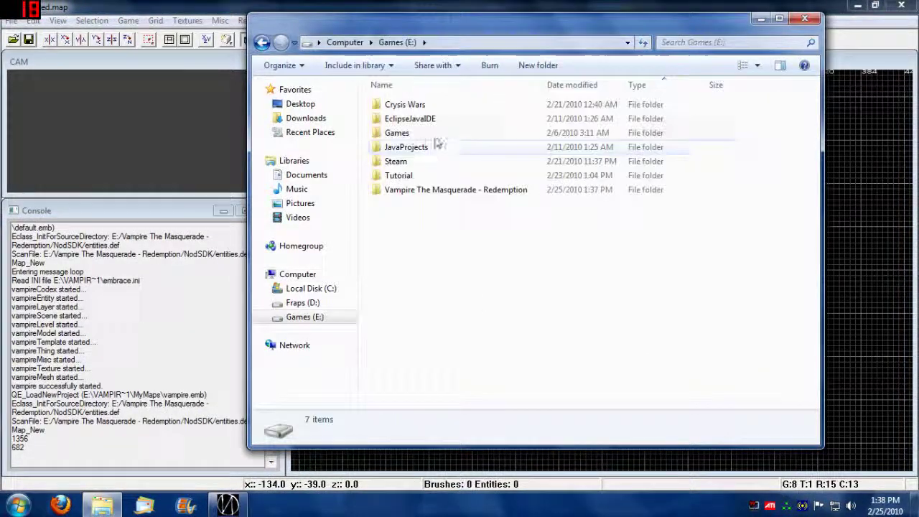
{"action": "double_click", "coordinate": [435, 191]}
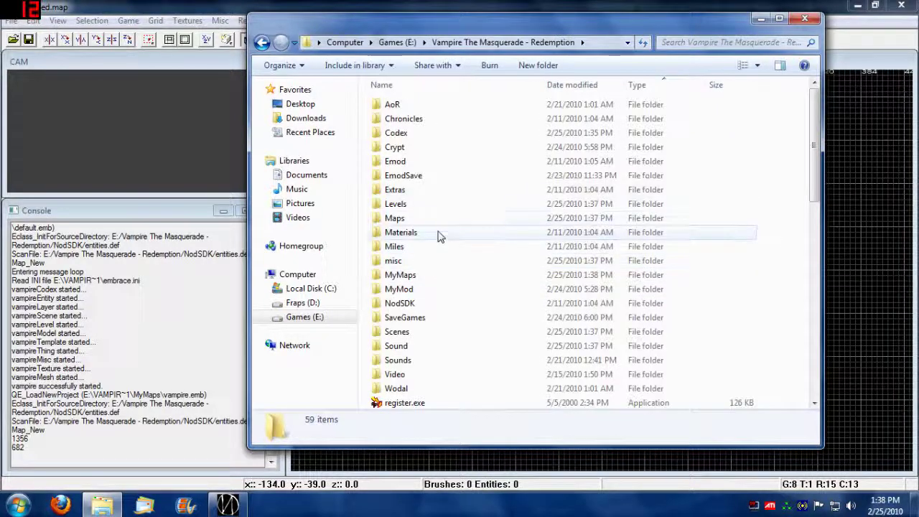
{"action": "double_click", "coordinate": [433, 280]}
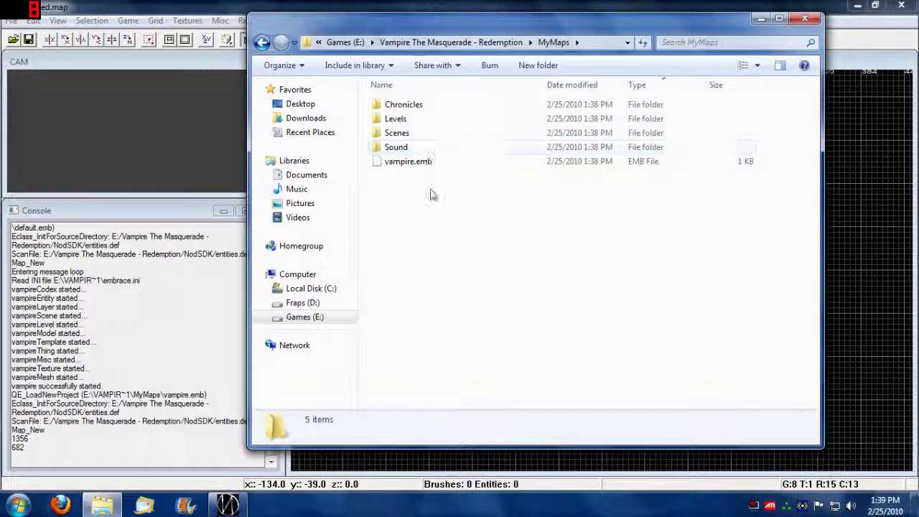
{"action": "left_click", "coordinate": [435, 107]}
{"action": "left_click", "coordinate": [477, 264]}
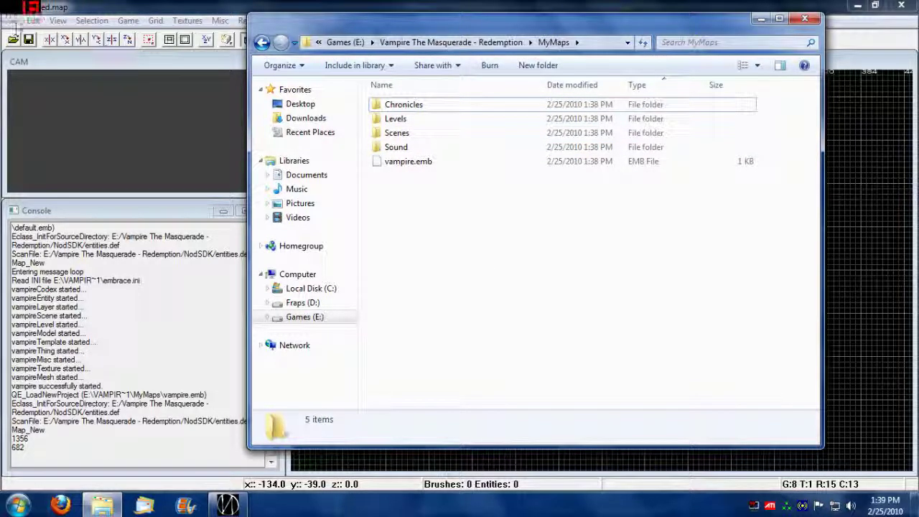
Switch back to the Embrace editor, review the project settings including the Codex option, and accept them
{"action": "left_click", "coordinate": [11, 21]}
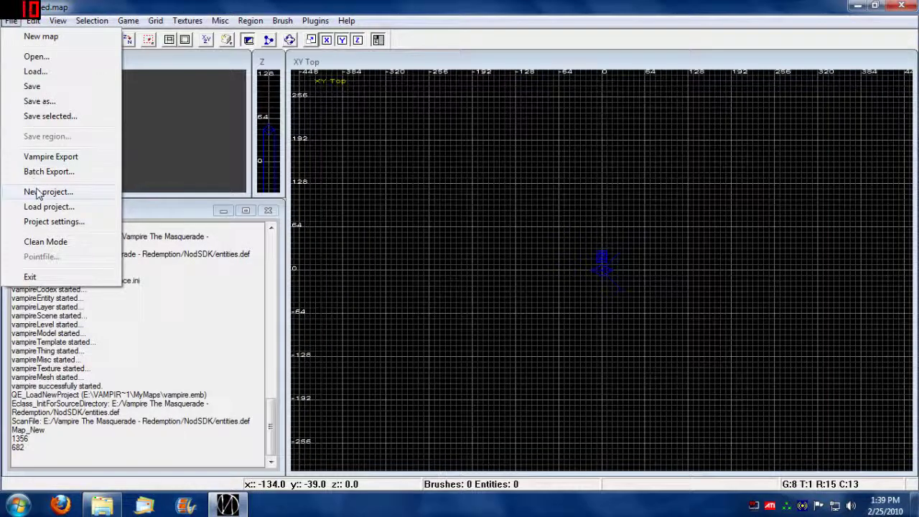
{"action": "left_click", "coordinate": [52, 221]}
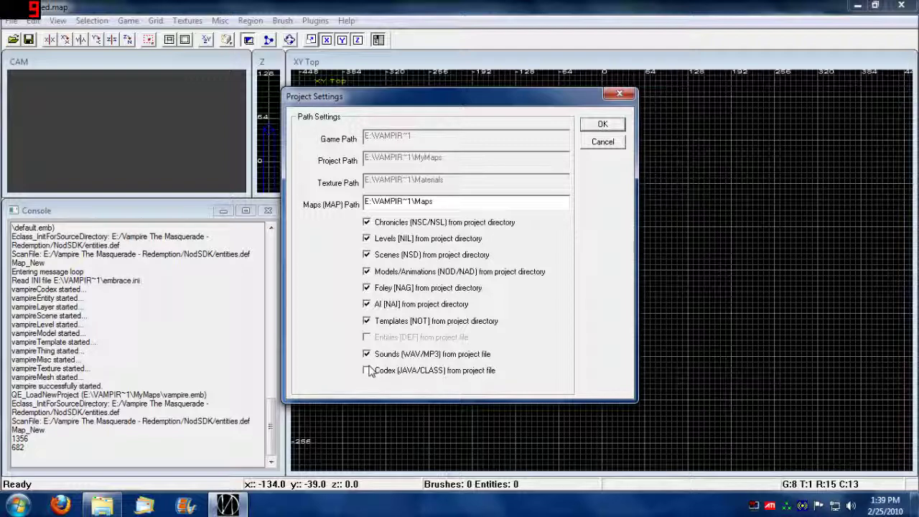
{"action": "key", "text": "Return"}
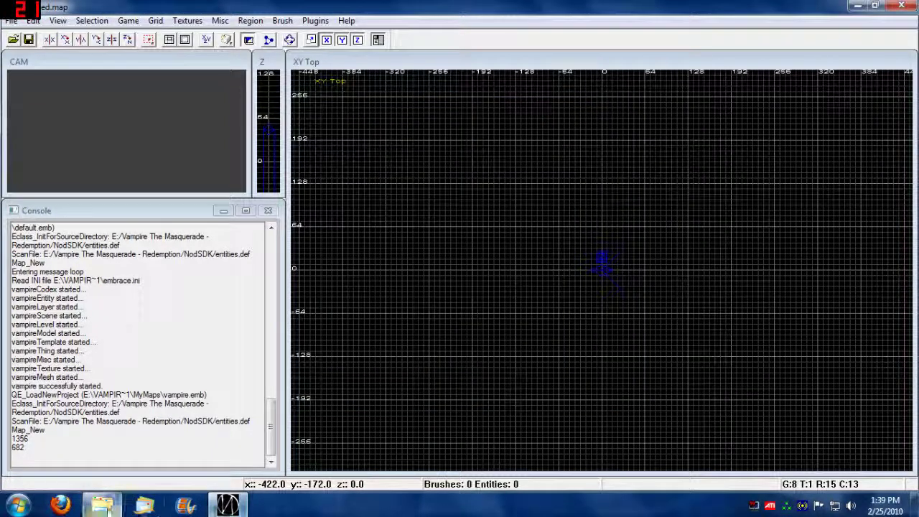
Examine the Chronicles, Levels, Scenes and Sound folders of MyMaps in Windows Explorer, look inside Chronicles, and minimize the window
{"action": "left_click", "coordinate": [102, 507]}
{"action": "left_click", "coordinate": [399, 148]}
{"action": "left_click", "coordinate": [399, 133]}
{"action": "left_click", "coordinate": [417, 104]}
{"action": "left_click", "coordinate": [520, 240]}
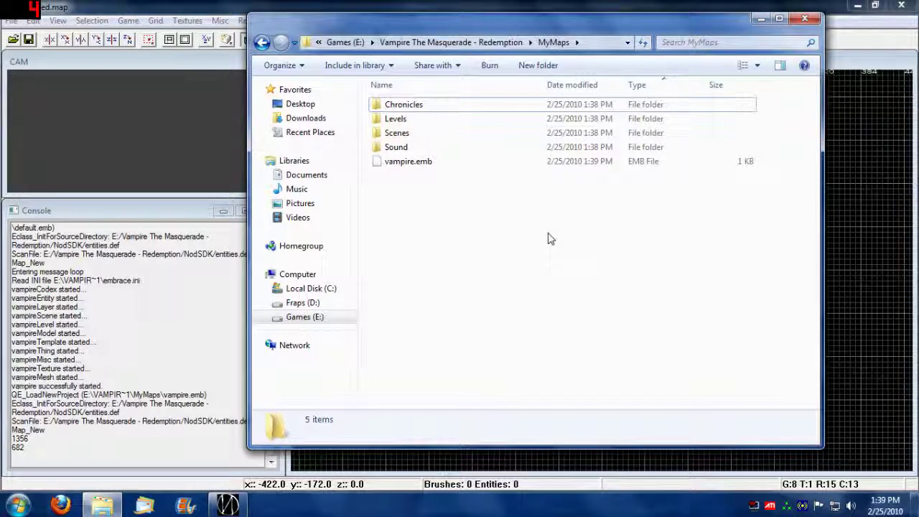
{"action": "left_click", "coordinate": [420, 123]}
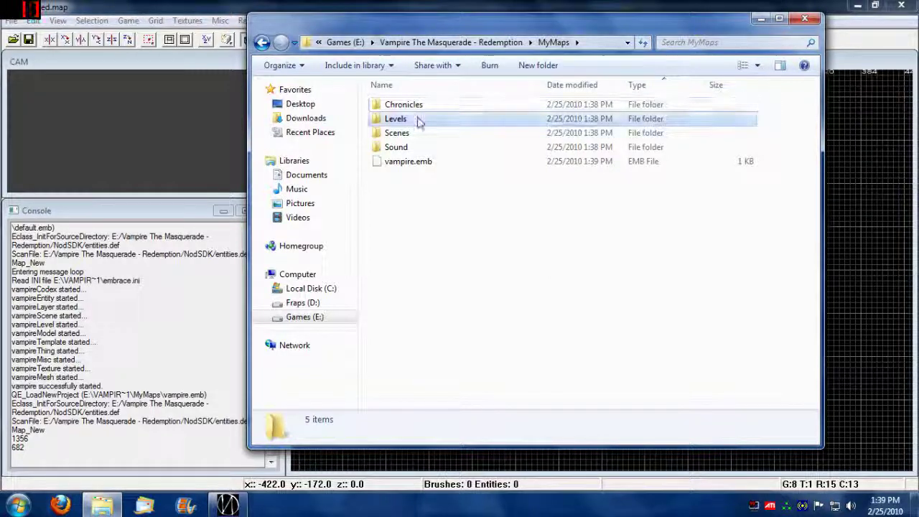
{"action": "left_click", "coordinate": [423, 133]}
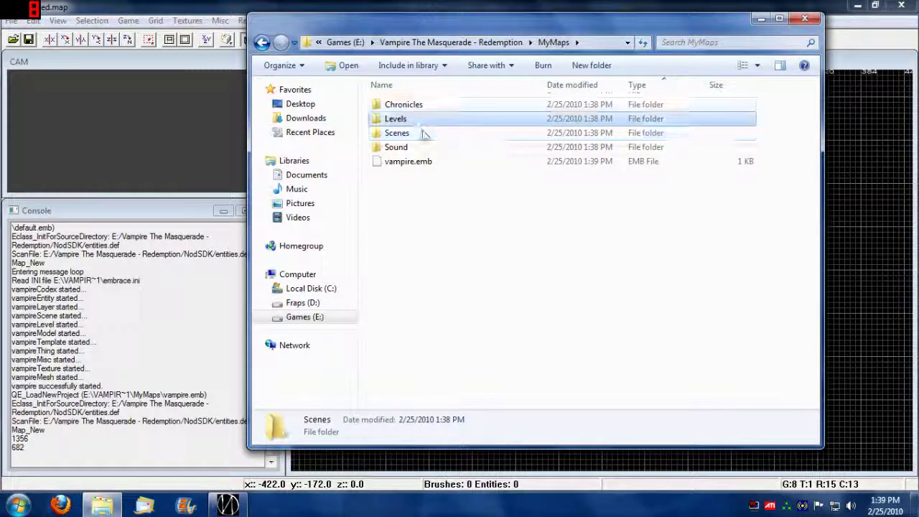
{"action": "left_click", "coordinate": [482, 218]}
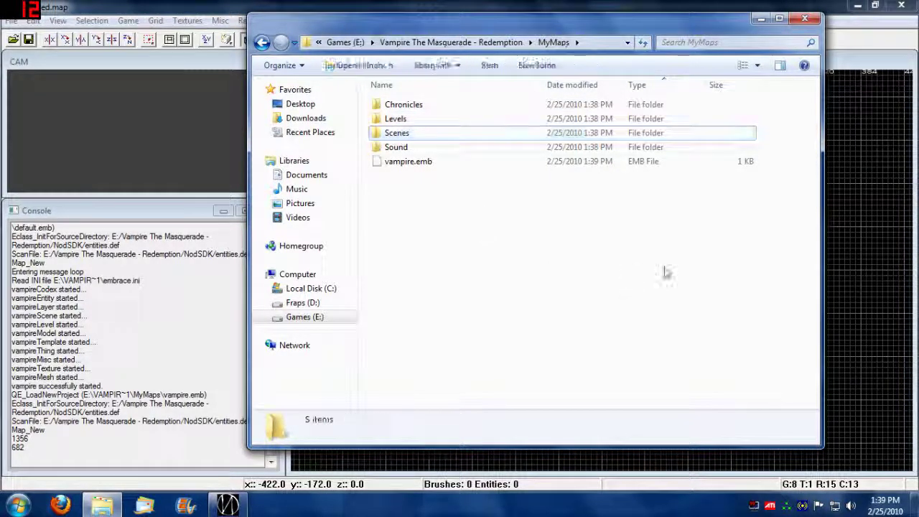
{"action": "double_click", "coordinate": [430, 106]}
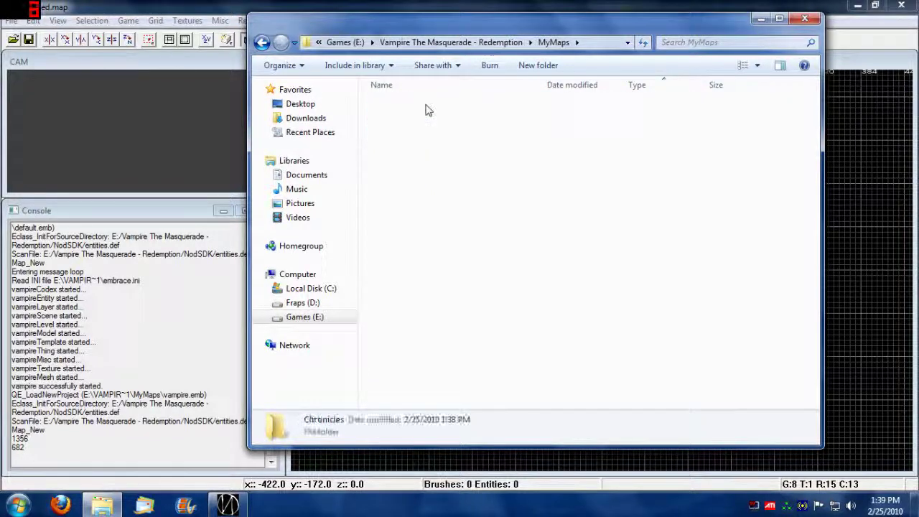
{"action": "left_click", "coordinate": [261, 42]}
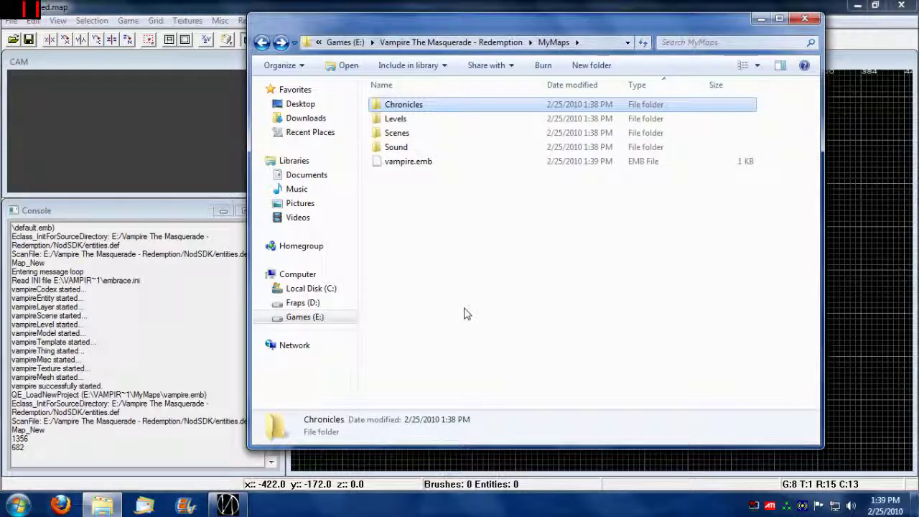
{"action": "left_click", "coordinate": [762, 19]}
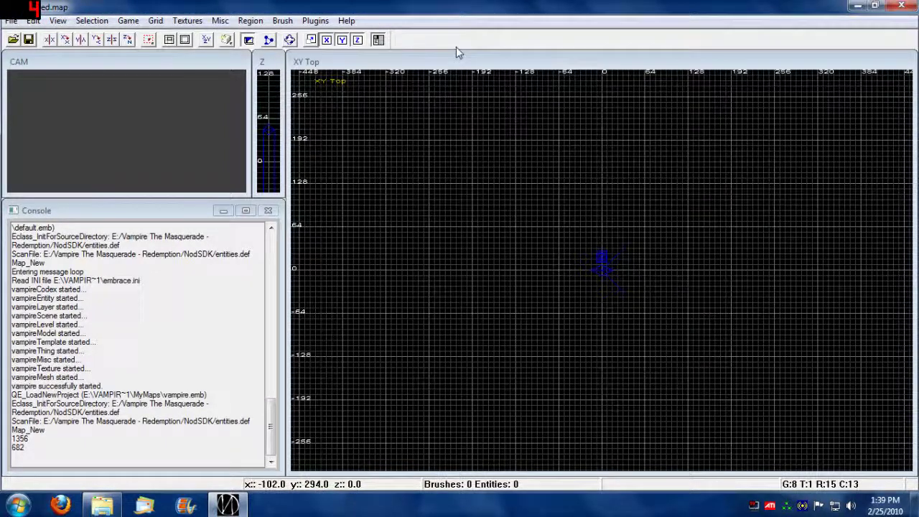
Show the Textures window and load all textures of the london set
{"action": "left_click_drag", "start_coordinate": [246, 193], "coordinate": [372, 316]}
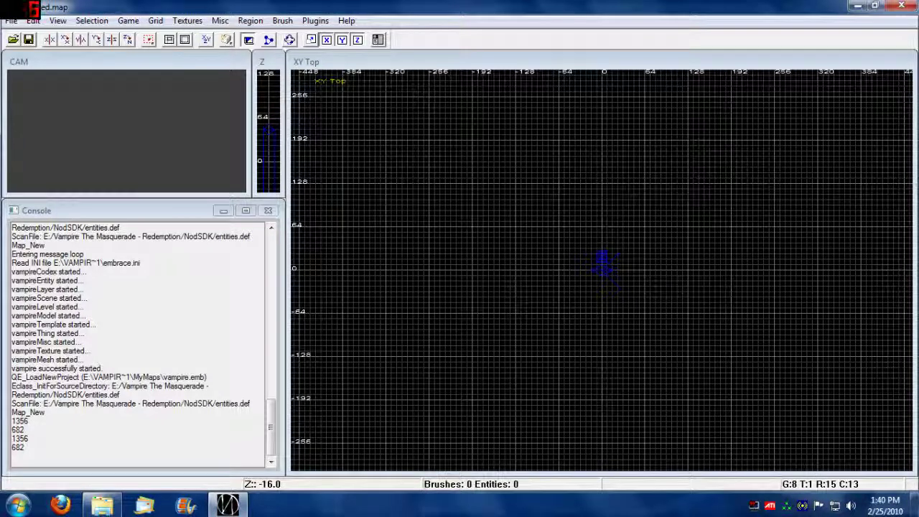
{"action": "key", "text": "t"}
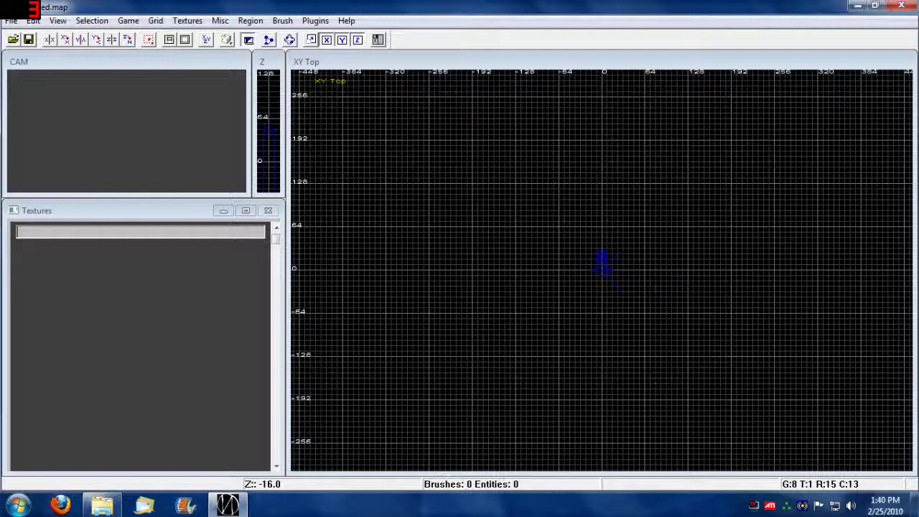
{"action": "left_click", "coordinate": [189, 21]}
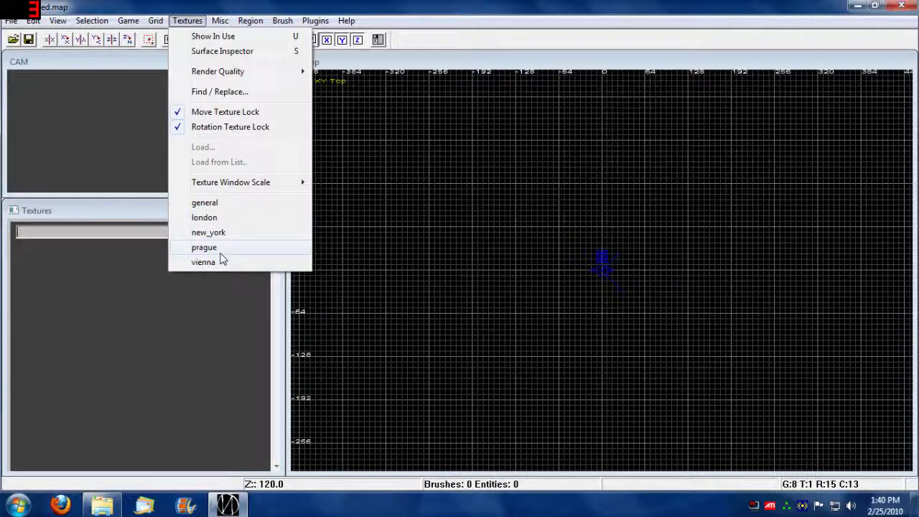
{"action": "left_click", "coordinate": [216, 217]}
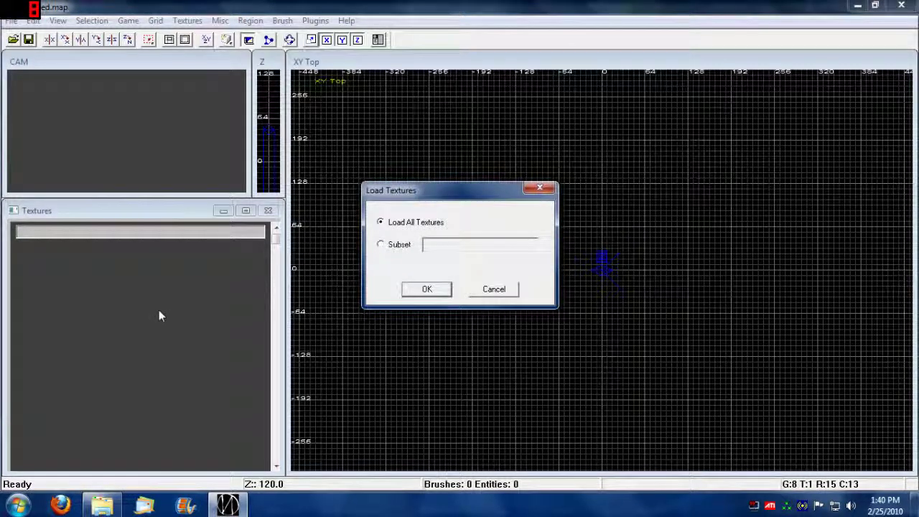
{"action": "left_click", "coordinate": [427, 289]}
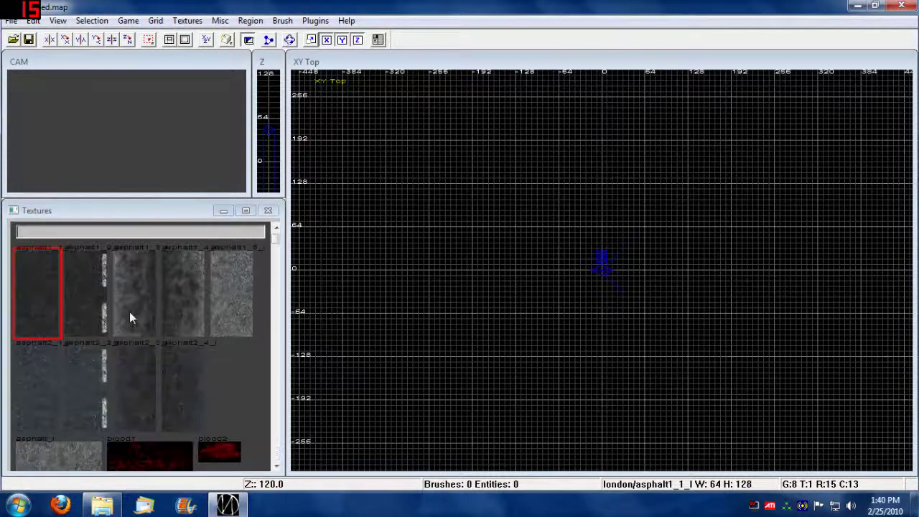
{"action": "mouse_move", "coordinate": [279, 242]}
{"action": "left_mouse_down"}
{"action": "mouse_move", "coordinate": [277, 337]}
{"action": "mouse_move", "coordinate": [277, 236]}
{"action": "left_mouse_up"}
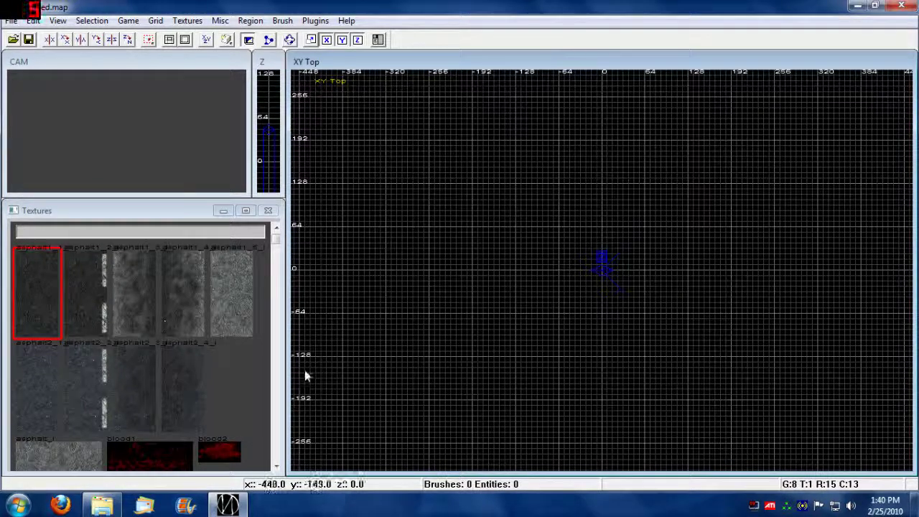
Show the Things & Templates window, check its Templates Files and Confirm pages, and return to the Thing Editor
{"action": "key", "text": "n"}
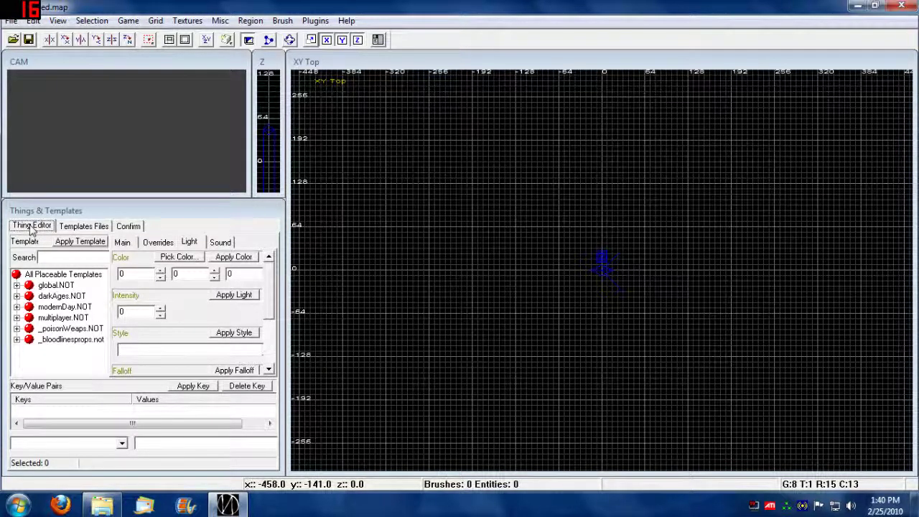
{"action": "left_click", "coordinate": [83, 226]}
{"action": "left_click", "coordinate": [128, 226]}
{"action": "left_click", "coordinate": [28, 229]}
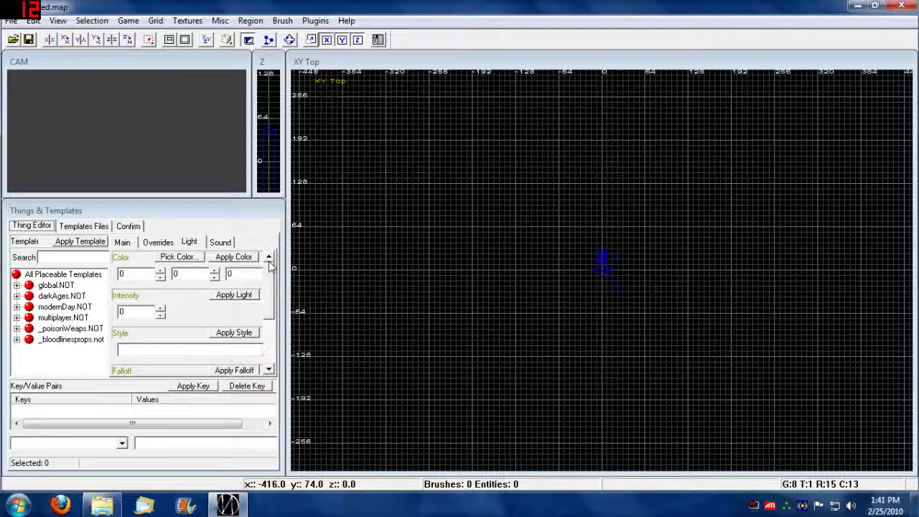
Look through the NPCs group of multiplayer.NOT in the placeable templates tree and collapse the template file again
{"action": "left_click", "coordinate": [16, 318]}
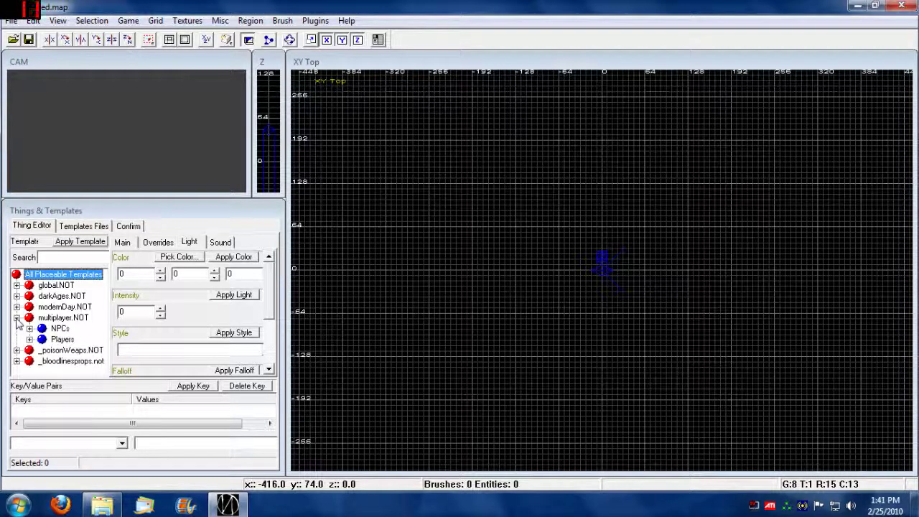
{"action": "left_click", "coordinate": [29, 328]}
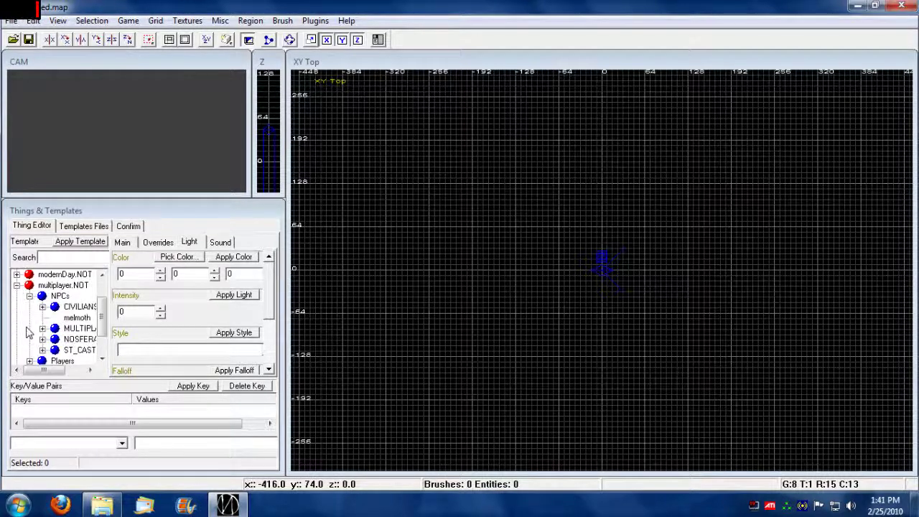
{"action": "left_click", "coordinate": [18, 287]}
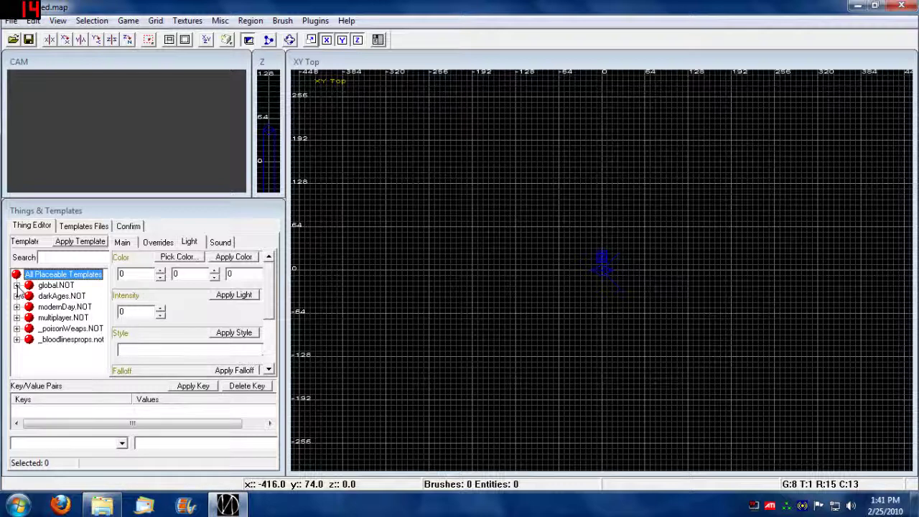
Examine the _poisonWeaps.NOT and _bloodlinesprops.not template files, browse the bloodlines Props list, and collapse that list
{"action": "left_click", "coordinate": [70, 339]}
{"action": "left_click", "coordinate": [66, 329]}
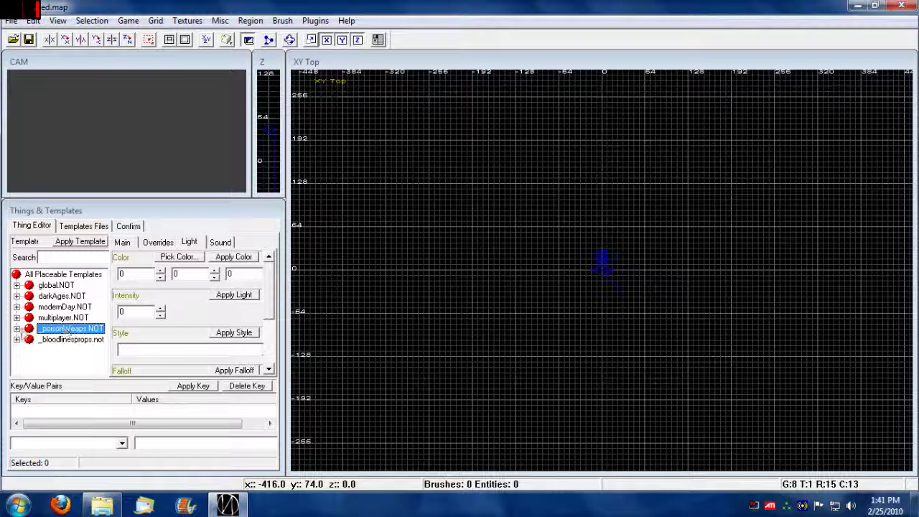
{"action": "mouse_move", "coordinate": [70, 339]}
{"action": "left_mouse_down"}
{"action": "mouse_move", "coordinate": [74, 330]}
{"action": "mouse_move", "coordinate": [70, 341]}
{"action": "left_mouse_up"}
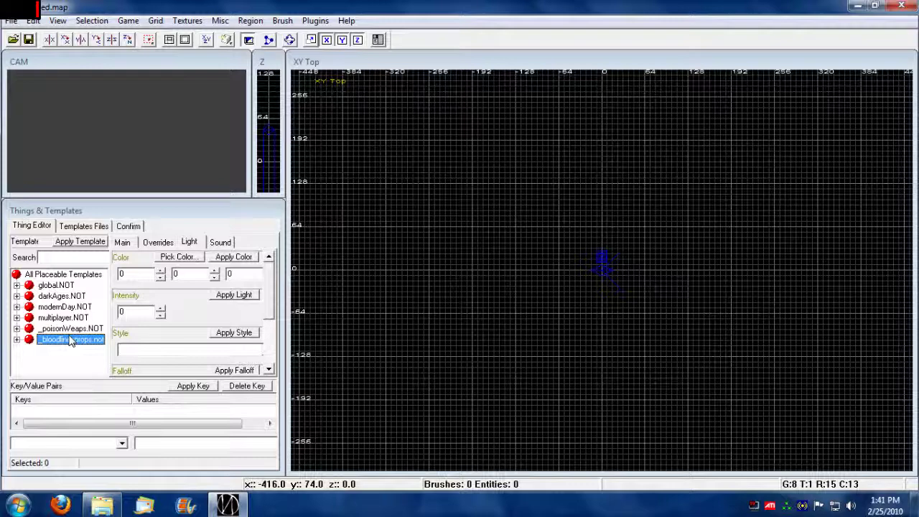
{"action": "mouse_move", "coordinate": [70, 342]}
{"action": "left_mouse_down"}
{"action": "mouse_move", "coordinate": [74, 332]}
{"action": "mouse_move", "coordinate": [73, 343]}
{"action": "left_mouse_up"}
{"action": "left_click_drag", "start_coordinate": [79, 348], "coordinate": [56, 344]}
{"action": "double_click", "coordinate": [58, 341]}
{"action": "left_click", "coordinate": [29, 350]}
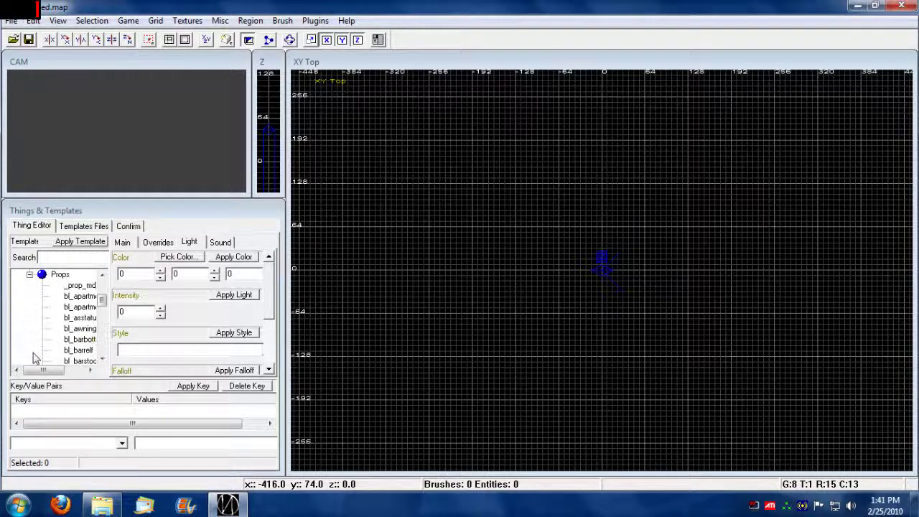
{"action": "scroll", "coordinate": [101, 298], "scroll_direction": "down", "scroll_amount": 3}
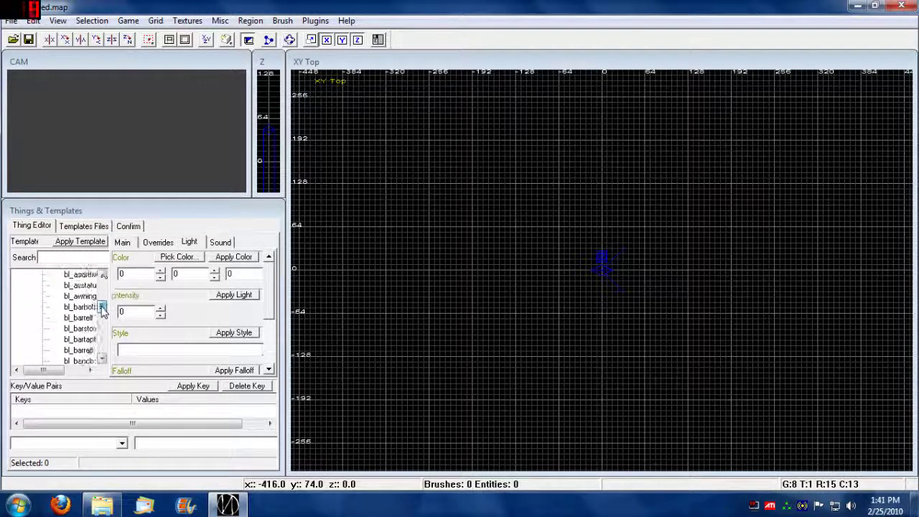
{"action": "scroll", "coordinate": [101, 298], "scroll_direction": "up", "scroll_amount": 5}
{"action": "left_click", "coordinate": [29, 285]}
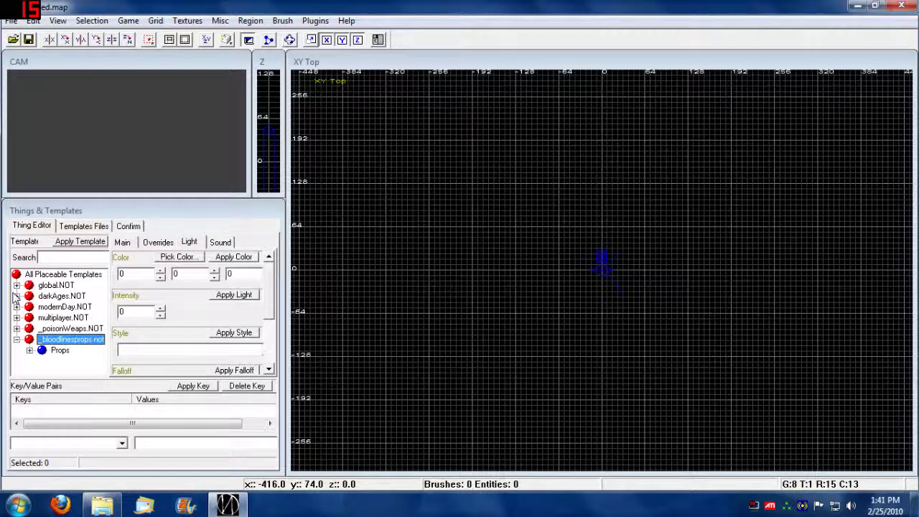
Collapse the _bloodlinesprops.not template file, switch to Windows Explorer and show the NOB files in the Vampire The Masquerade - Redemption folder
{"action": "left_click", "coordinate": [17, 339]}
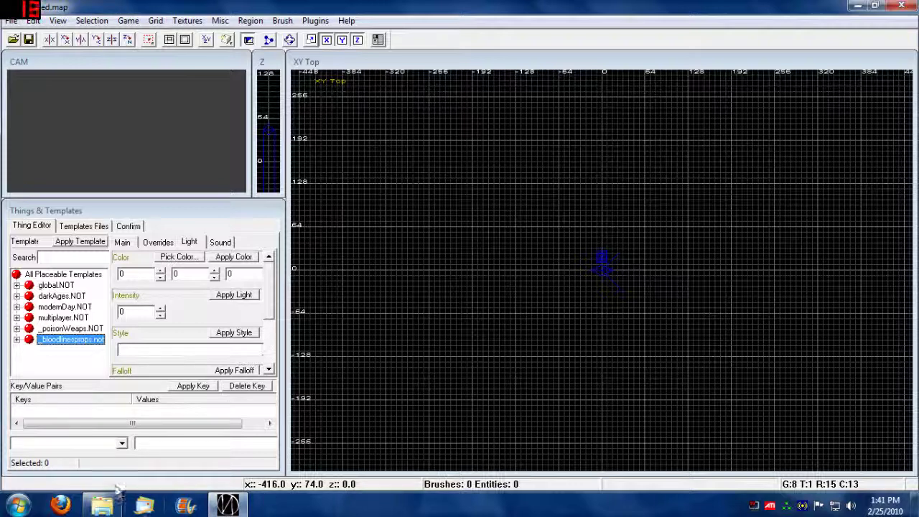
{"action": "mouse_move", "coordinate": [99, 507]}
{"action": "key", "text": "alt+Tab"}
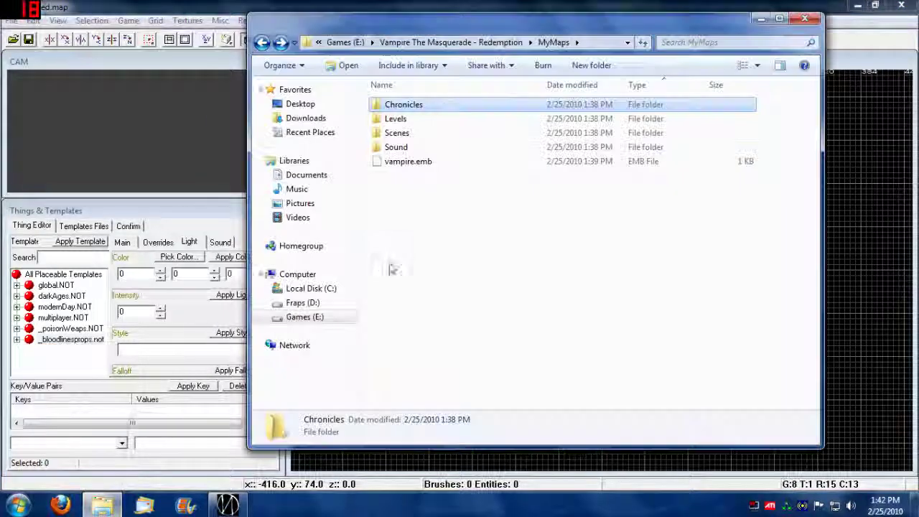
{"action": "left_click", "coordinate": [495, 43]}
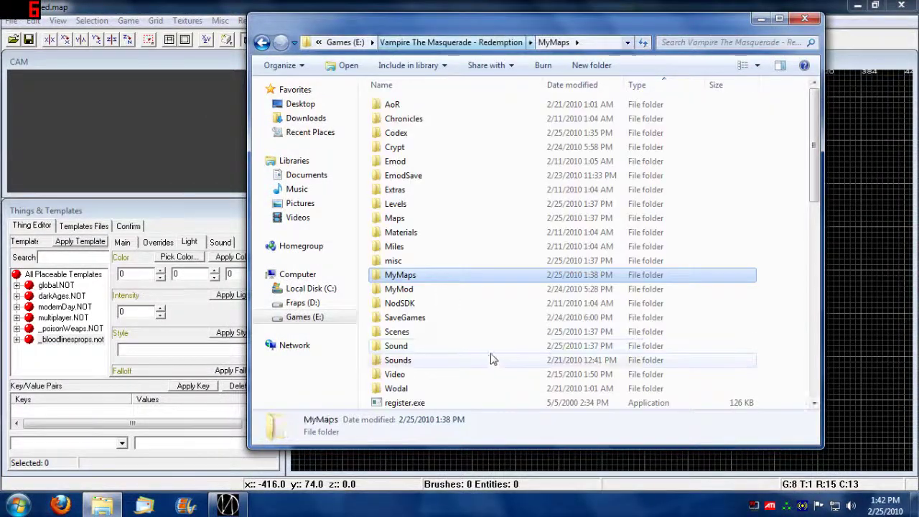
{"action": "left_click_drag", "start_coordinate": [817, 147], "coordinate": [823, 344]}
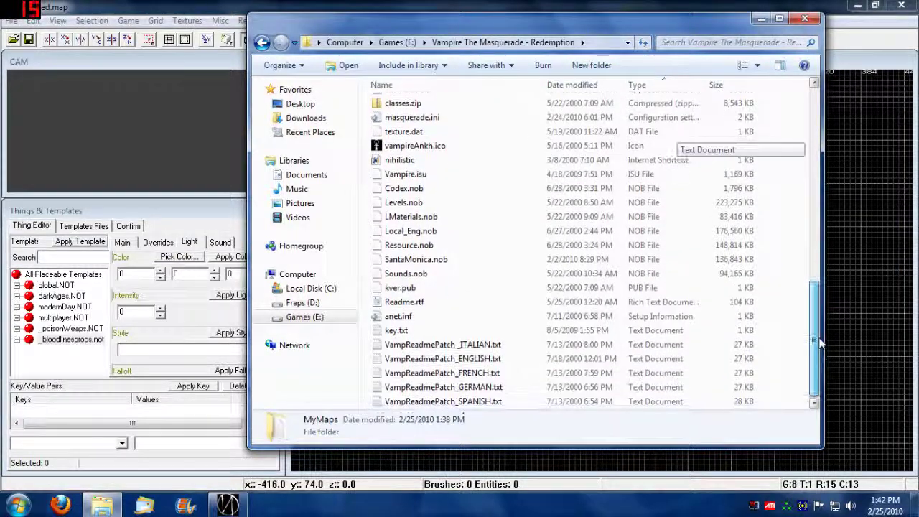
Check the Sounds.nob, Resource.nob and SantaMonica.nob files in the game folder
{"action": "left_click", "coordinate": [430, 262]}
{"action": "left_click", "coordinate": [435, 275]}
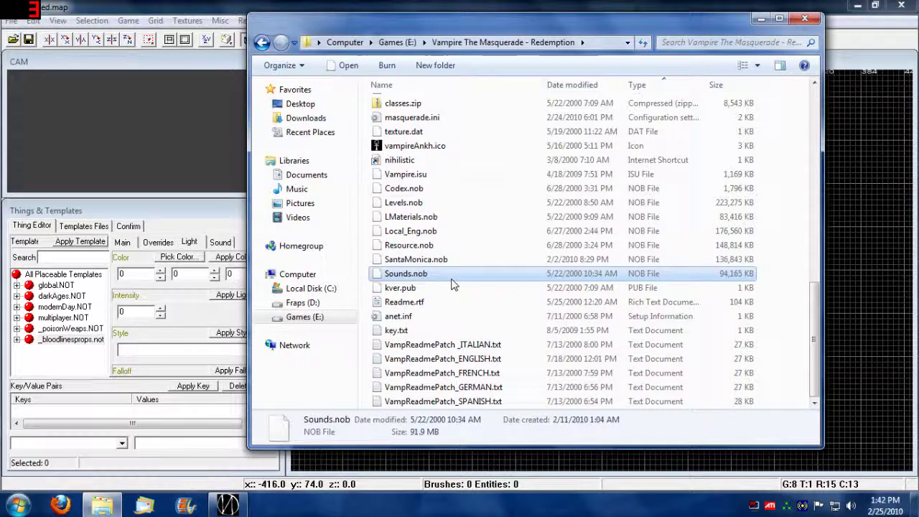
{"action": "left_click", "coordinate": [433, 245]}
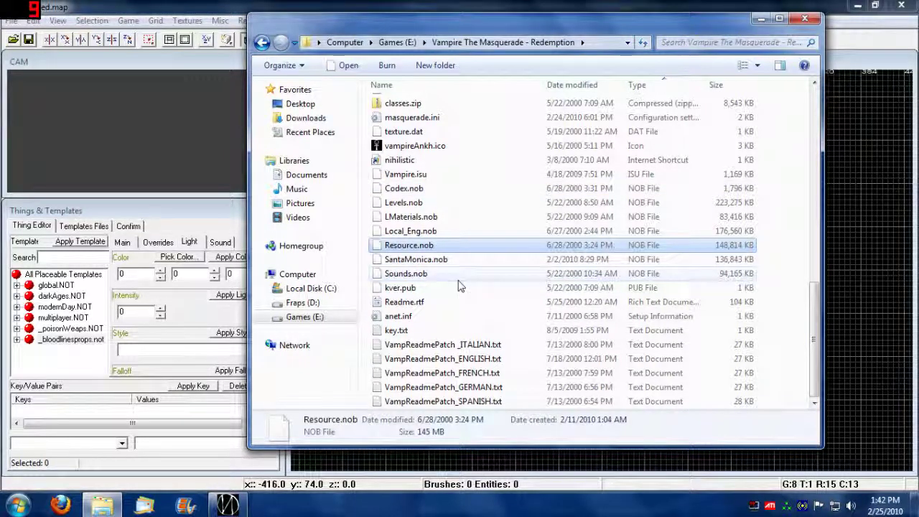
{"action": "left_click", "coordinate": [452, 260]}
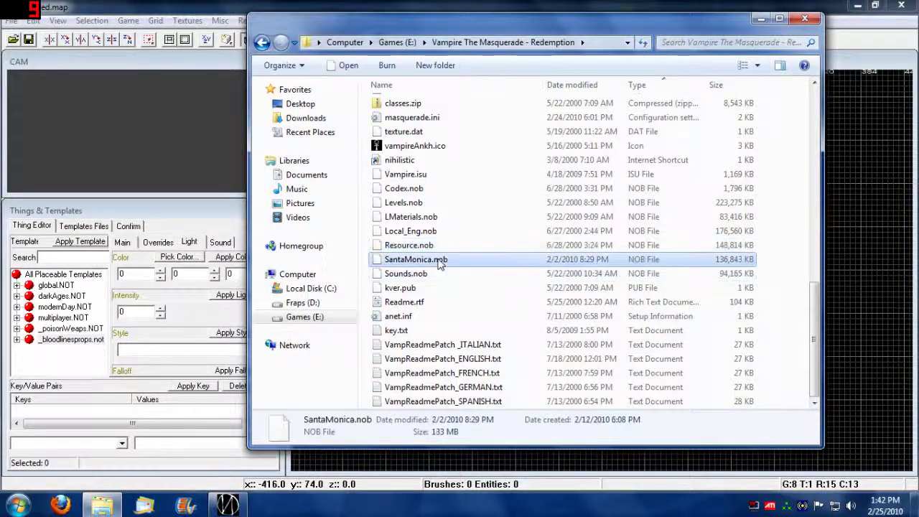
Select the Codex, Levels, LMaterials, Local_Eng, Resource and Sounds NOB files together, leaving out SantaMonica.nob
{"action": "left_click", "coordinate": [424, 188]}
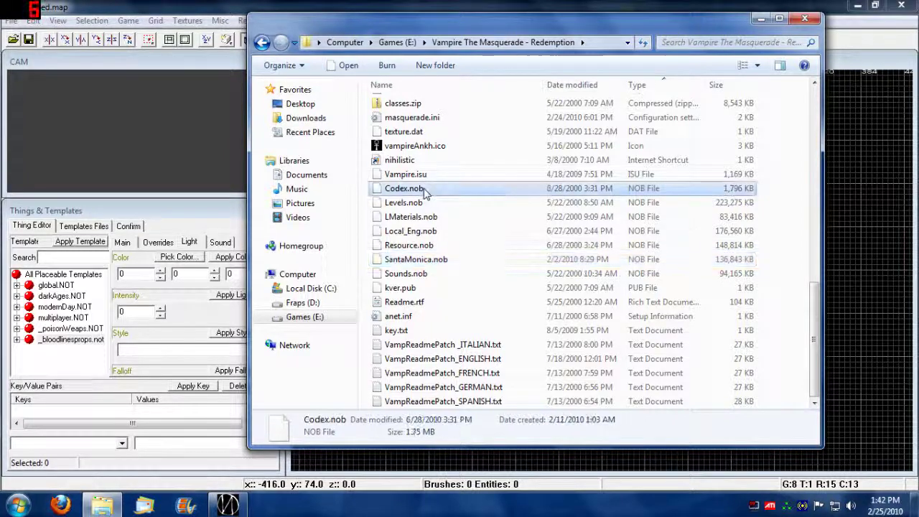
{"action": "left_click_drag", "start_coordinate": [424, 192], "coordinate": [425, 255]}
{"action": "left_click", "coordinate": [424, 248], "text": "ctrl"}
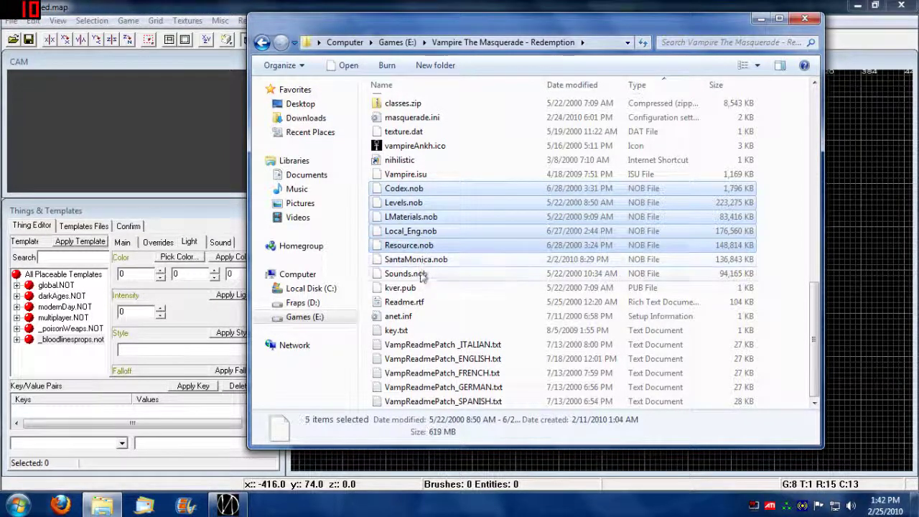
{"action": "left_click", "coordinate": [469, 276], "text": "ctrl"}
{"action": "left_click_drag", "start_coordinate": [431, 273], "coordinate": [411, 206]}
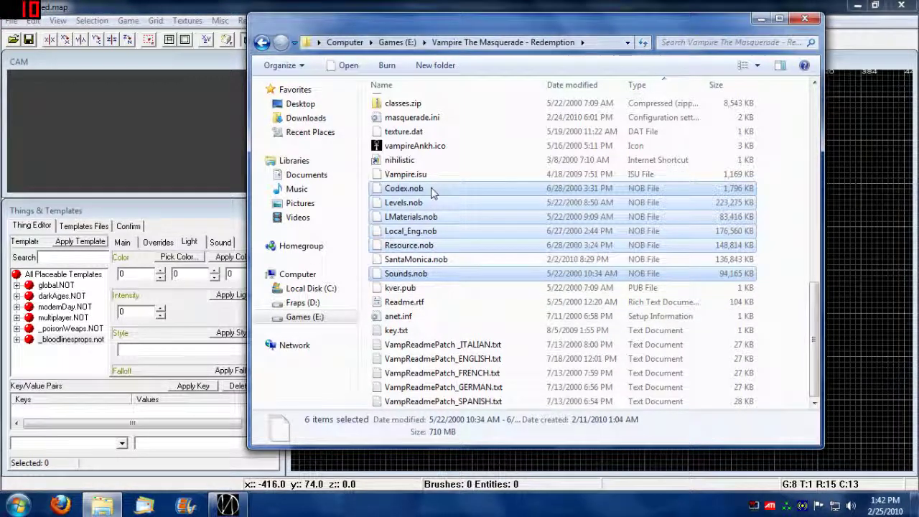
Single out SantaMonica.nob among the NOB files, check its available file commands without applying any, and compare it with Resource.nob
{"action": "left_click", "coordinate": [436, 262]}
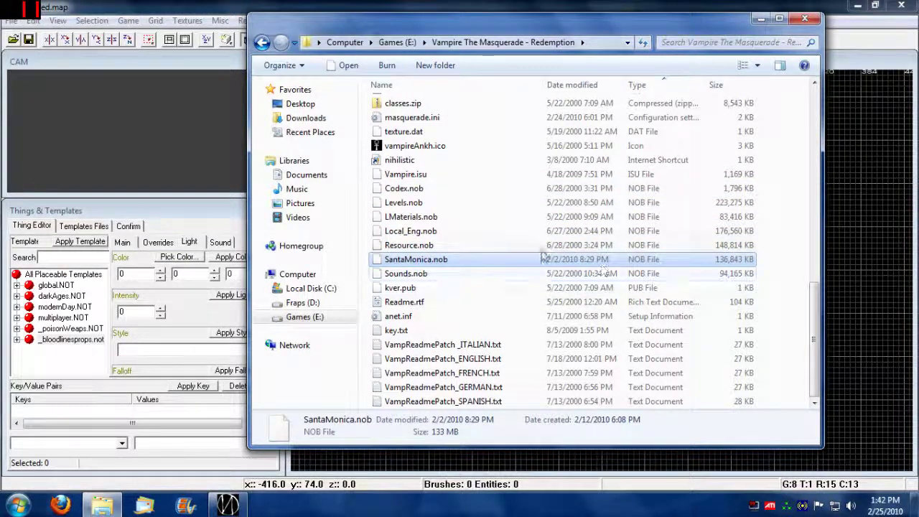
{"action": "right_click", "coordinate": [454, 264]}
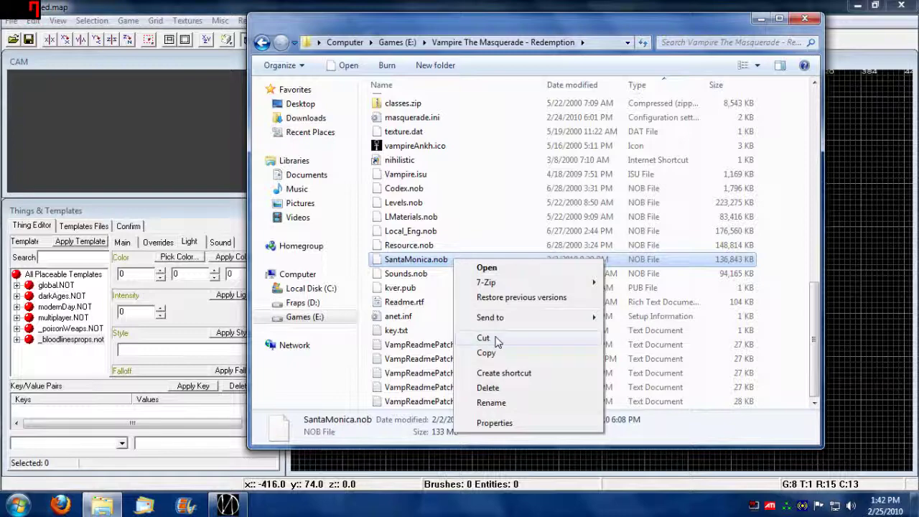
{"action": "left_click", "coordinate": [747, 316]}
{"action": "left_click", "coordinate": [740, 261]}
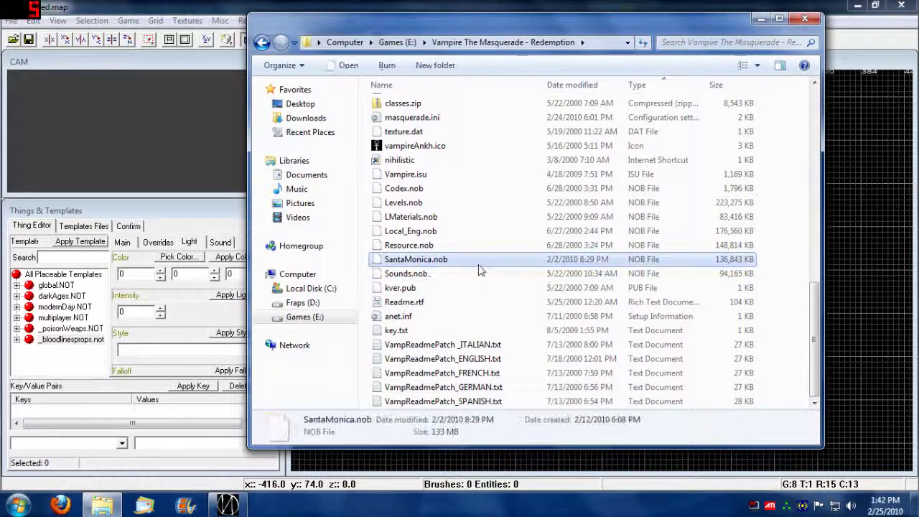
{"action": "left_click_drag", "start_coordinate": [818, 296], "coordinate": [816, 341]}
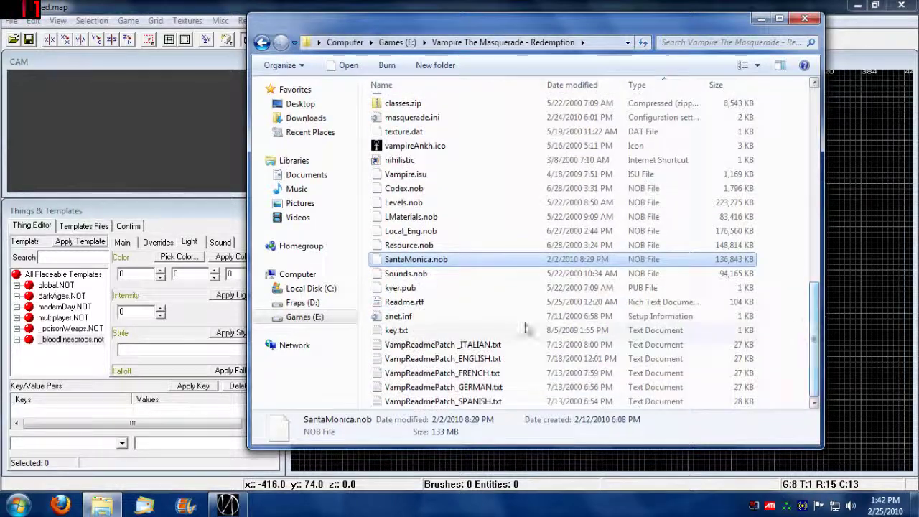
{"action": "left_click", "coordinate": [431, 245]}
{"action": "left_click", "coordinate": [506, 260]}
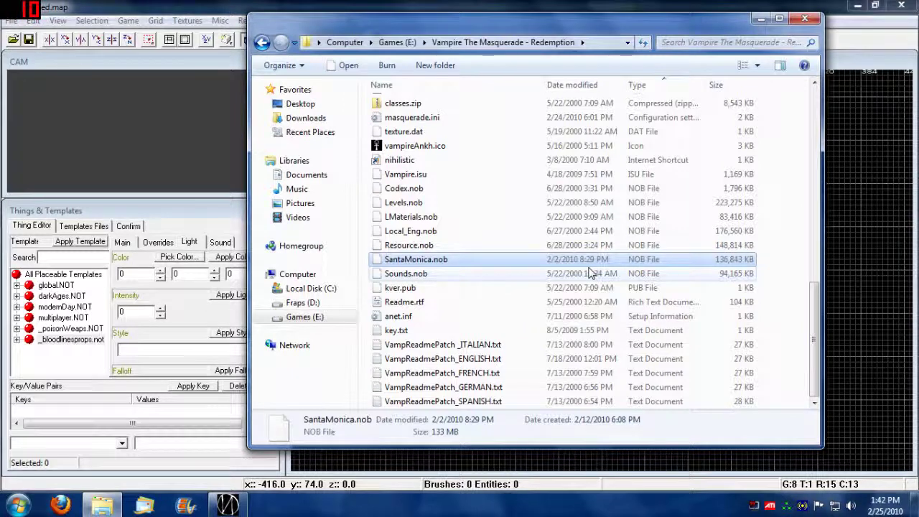
{"action": "left_click", "coordinate": [760, 261]}
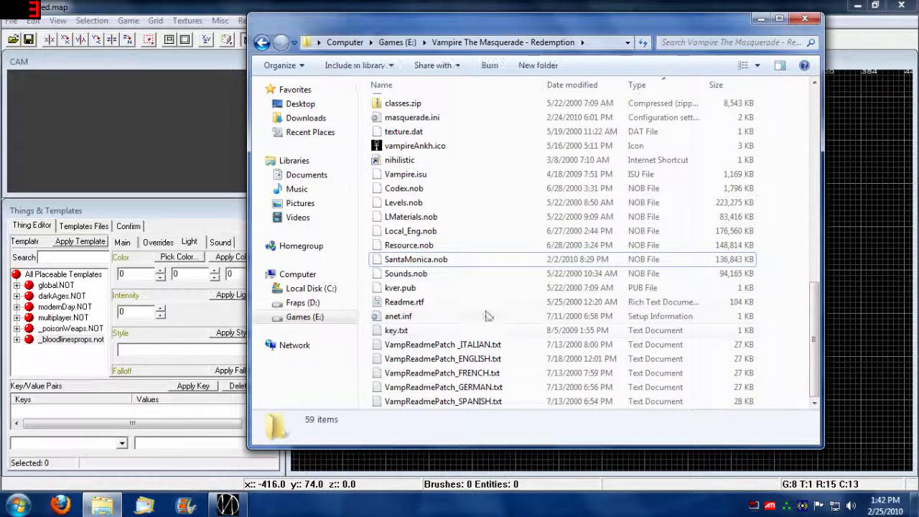
{"action": "left_click", "coordinate": [424, 260]}
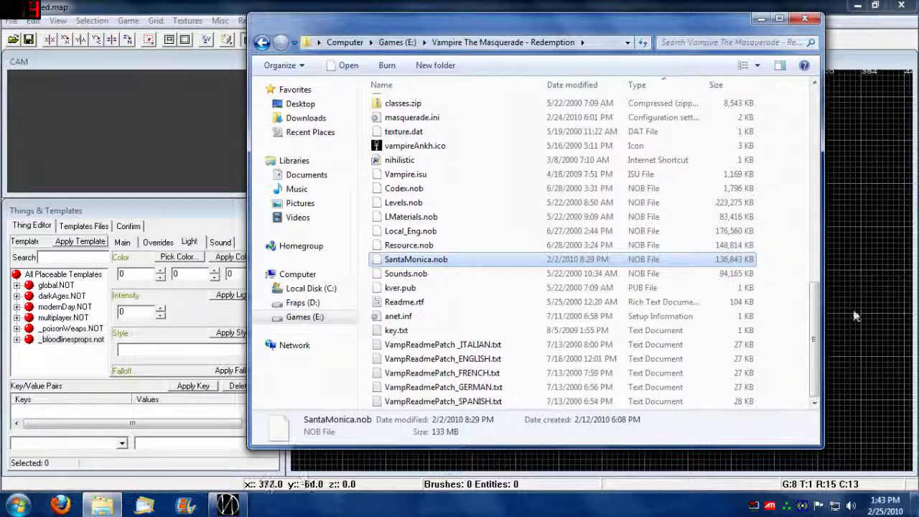
Open the game's misc\templates folder and select the _poisonWeaps.NOT file
{"action": "left_click_drag", "start_coordinate": [818, 309], "coordinate": [826, 166]}
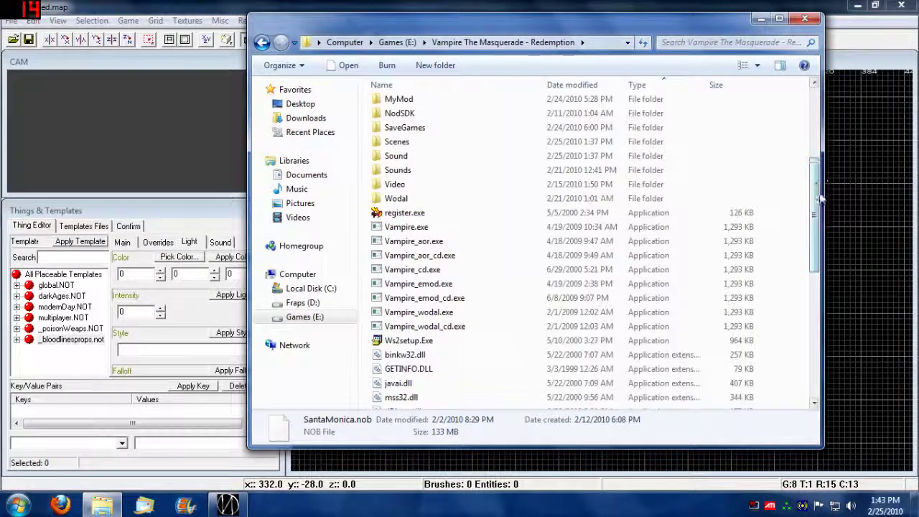
{"action": "scroll", "coordinate": [821, 191], "scroll_direction": "up", "scroll_amount": 3}
{"action": "double_click", "coordinate": [392, 202]}
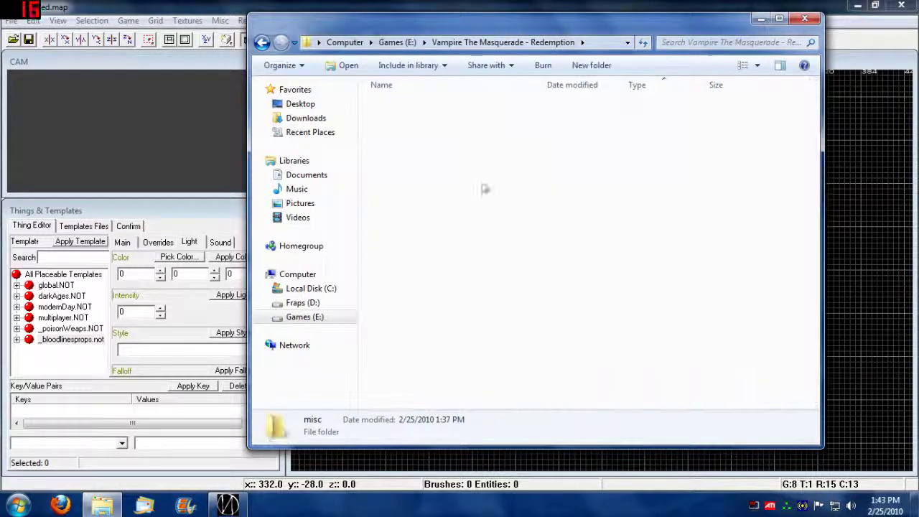
{"action": "double_click", "coordinate": [433, 135]}
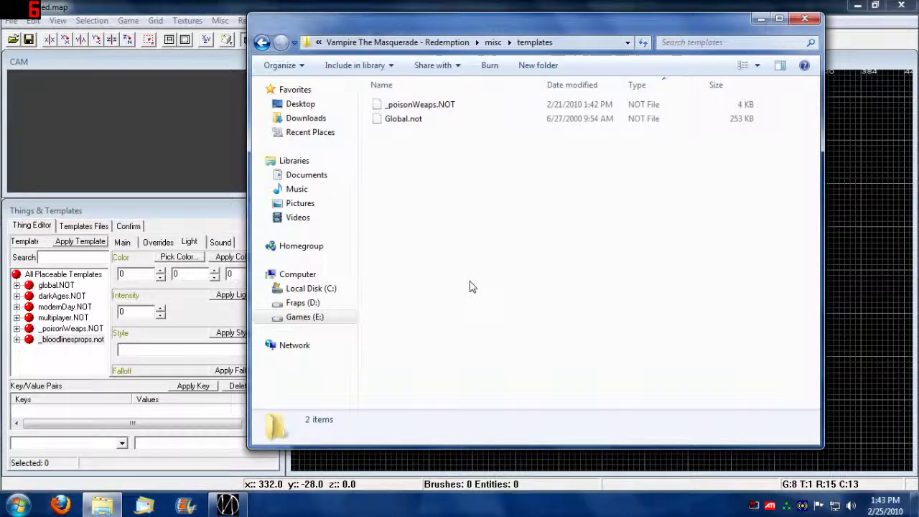
{"action": "left_click", "coordinate": [431, 104]}
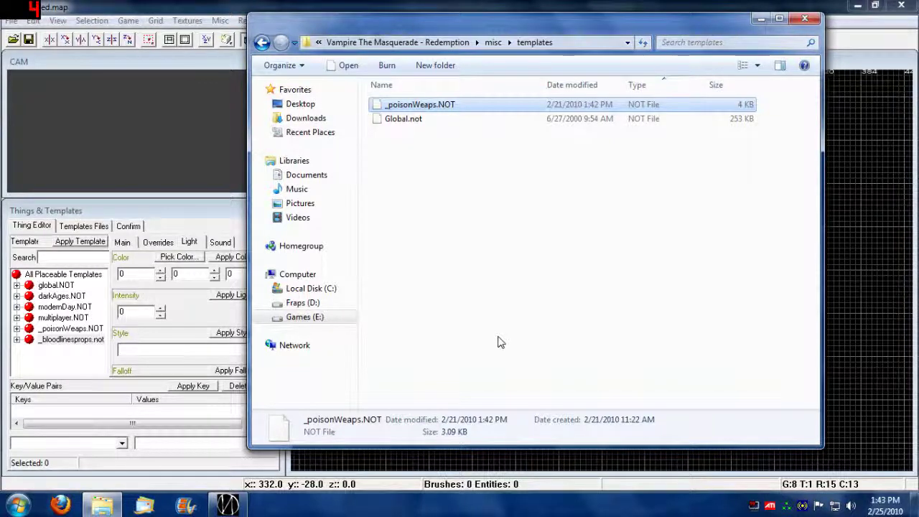
Return to the game's main folder, review its NOB files again, and minimize the Explorer window to get back to Embrace
{"action": "left_click", "coordinate": [451, 45]}
{"action": "scroll", "coordinate": [550, 281], "scroll_direction": "down", "scroll_amount": 8}
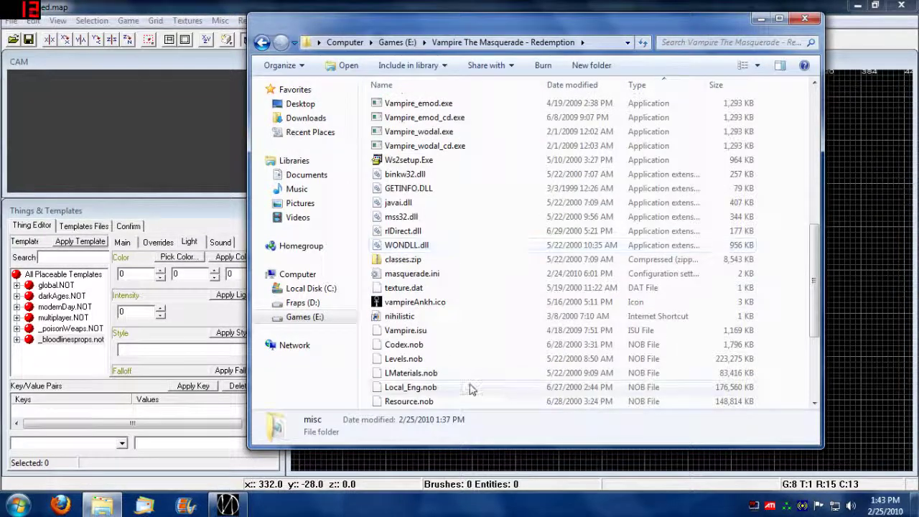
{"action": "scroll", "coordinate": [471, 388], "scroll_direction": "down", "scroll_amount": 4}
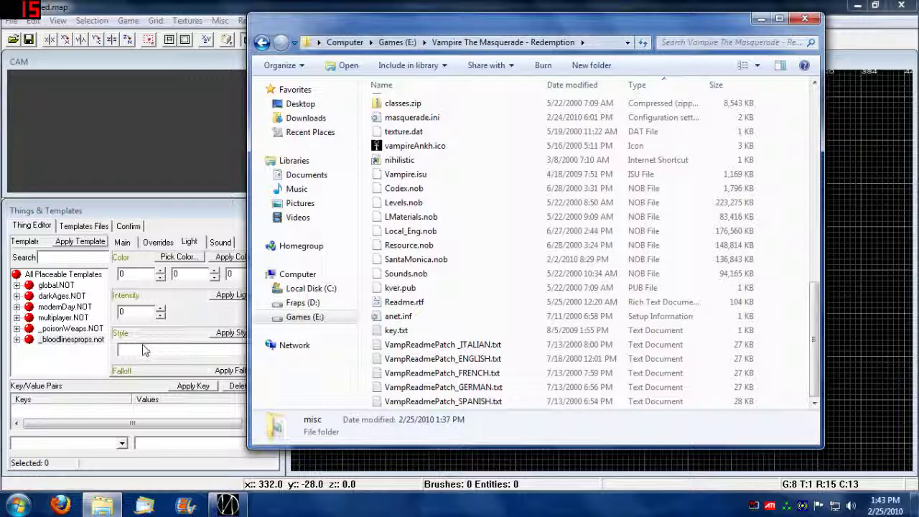
{"action": "left_click", "coordinate": [761, 19]}
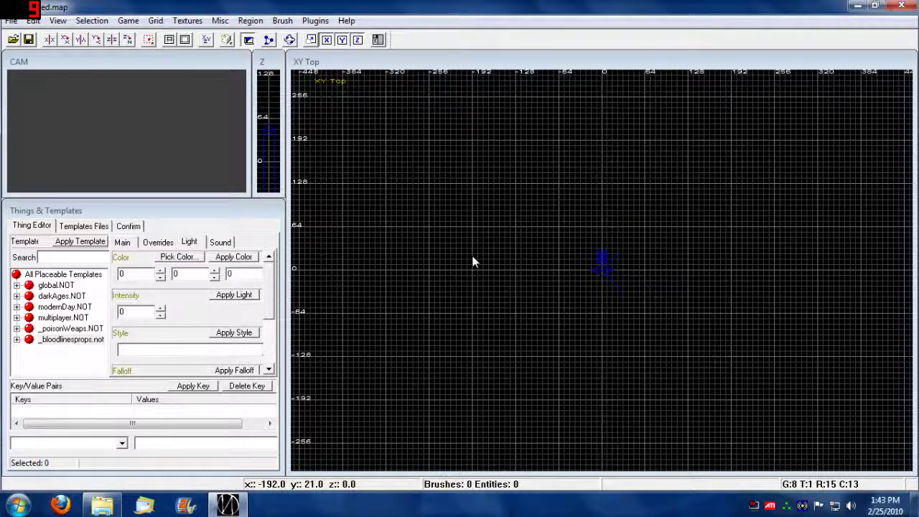
{"action": "left_click", "coordinate": [101, 505]}
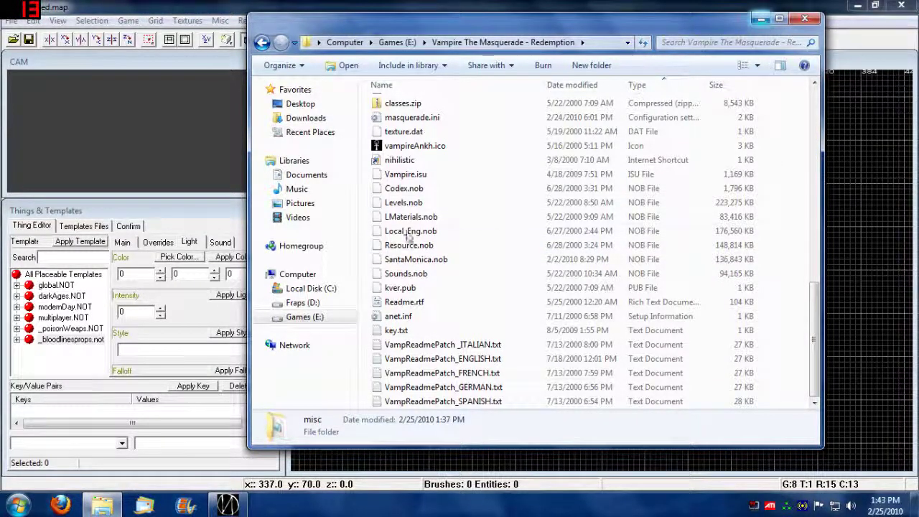
{"action": "left_click", "coordinate": [762, 18]}
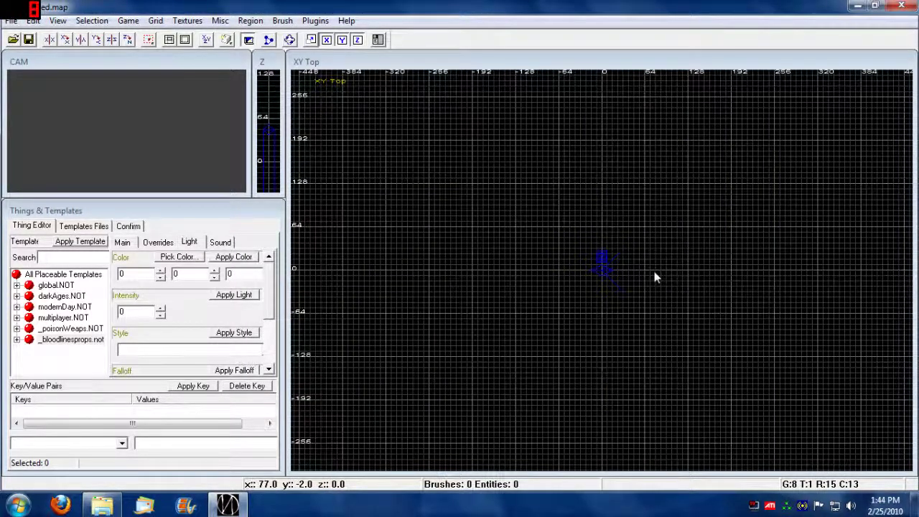
Minimize Embrace, check the Windows screen resolution settings and close them, and restore the editor
{"action": "left_click", "coordinate": [859, 7]}
{"action": "right_click", "coordinate": [296, 215]}
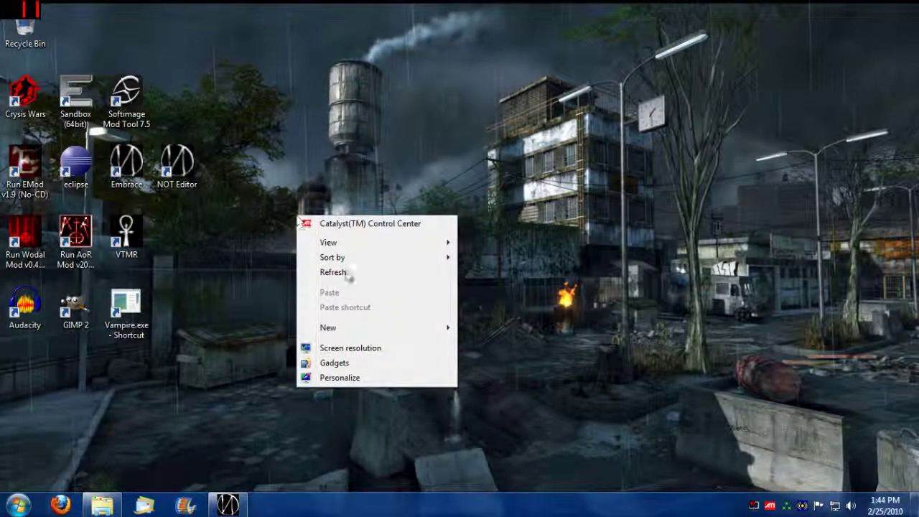
{"action": "left_click", "coordinate": [361, 350]}
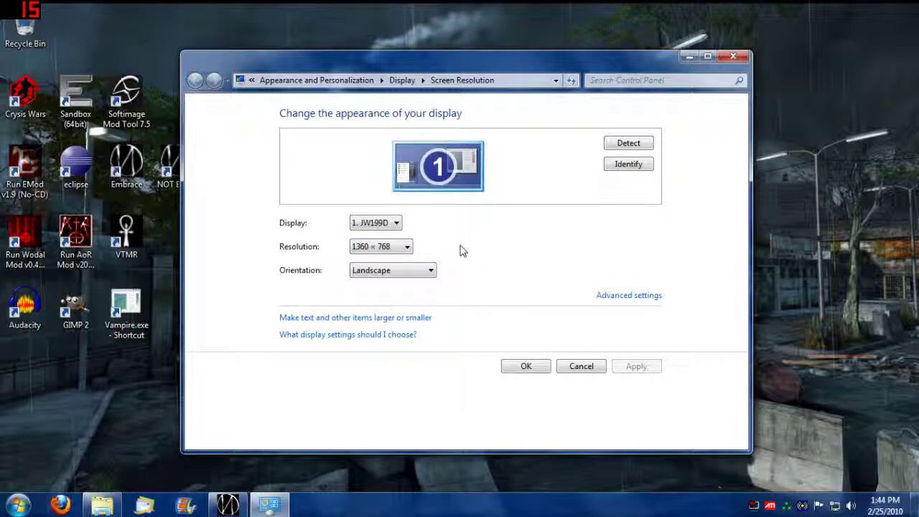
{"action": "left_click", "coordinate": [525, 367]}
{"action": "left_click", "coordinate": [228, 505]}
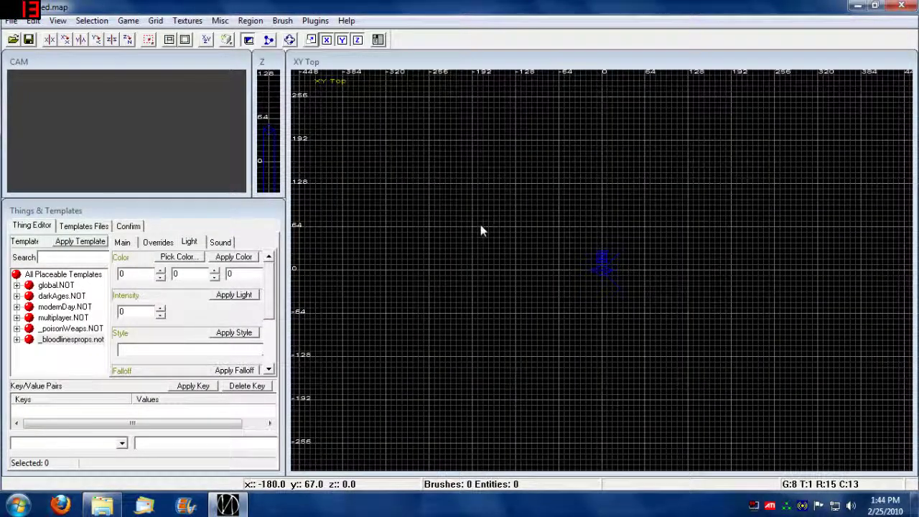
Move the Codex window over the XY Top view, and minimize and restore the main editor window behind it
{"action": "left_click_drag", "start_coordinate": [809, 12], "coordinate": [559, 132]}
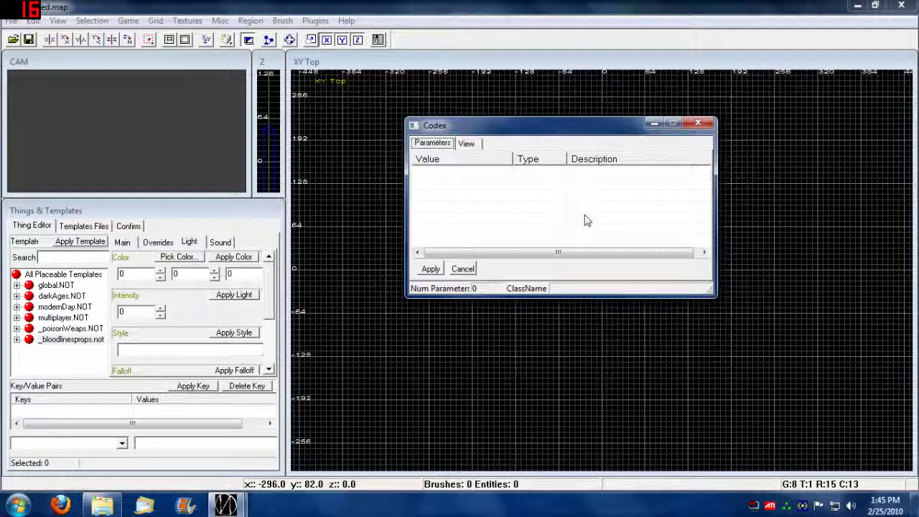
{"action": "left_click_drag", "start_coordinate": [610, 127], "coordinate": [599, 185]}
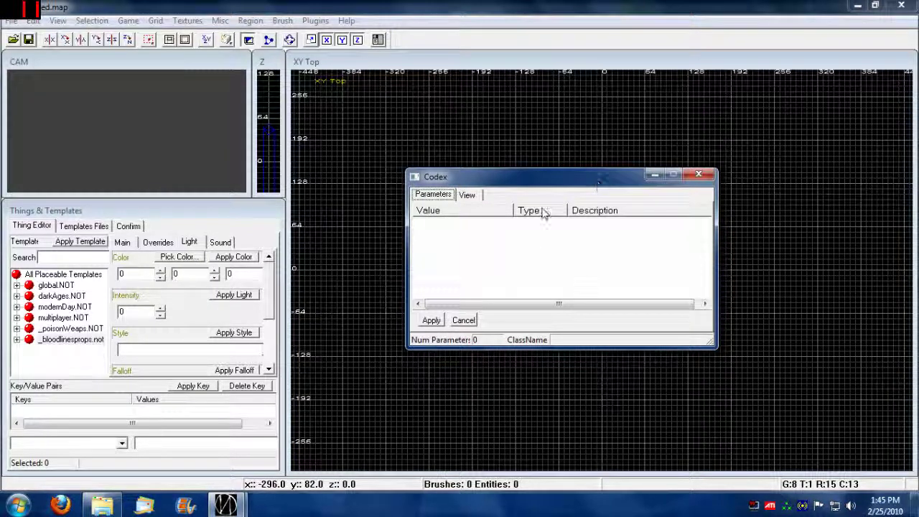
{"action": "left_click_drag", "start_coordinate": [580, 180], "coordinate": [481, 122]}
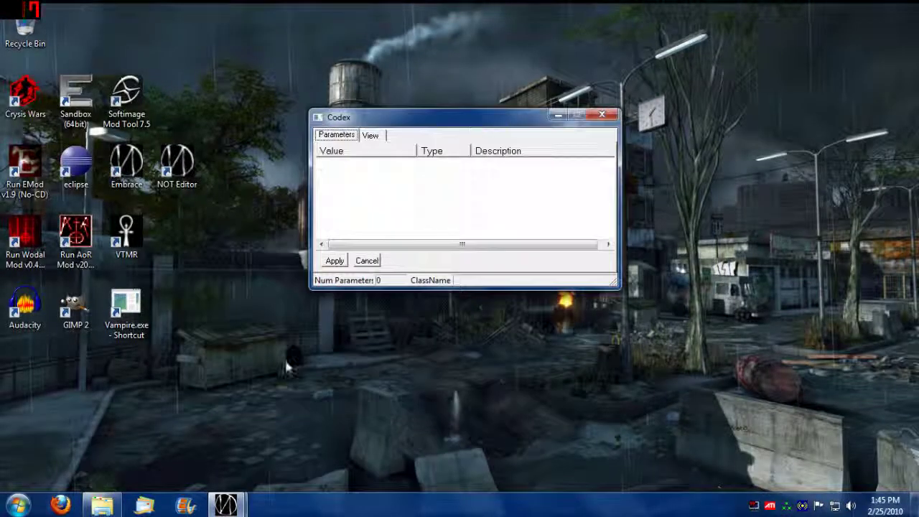
{"action": "mouse_move", "coordinate": [233, 502]}
{"action": "left_click", "coordinate": [172, 452]}
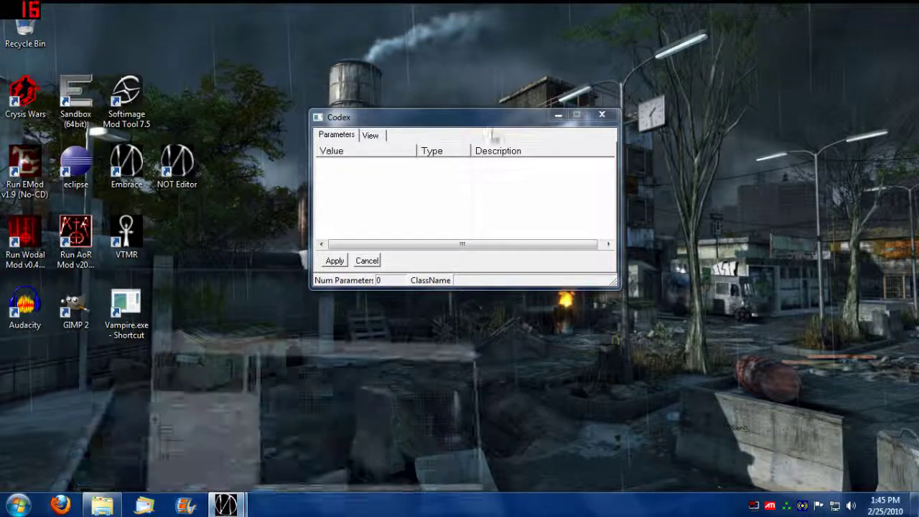
{"action": "mouse_move", "coordinate": [486, 125]}
{"action": "left_mouse_down"}
{"action": "mouse_move", "coordinate": [821, 134]}
{"action": "mouse_move", "coordinate": [867, 127]}
{"action": "mouse_move", "coordinate": [694, 123]}
{"action": "mouse_move", "coordinate": [816, 99]}
{"action": "mouse_move", "coordinate": [817, 106]}
{"action": "mouse_move", "coordinate": [579, 126]}
{"action": "mouse_move", "coordinate": [862, 99]}
{"action": "mouse_move", "coordinate": [824, 127]}
{"action": "mouse_move", "coordinate": [470, 170]}
{"action": "mouse_move", "coordinate": [482, 117]}
{"action": "left_mouse_up"}
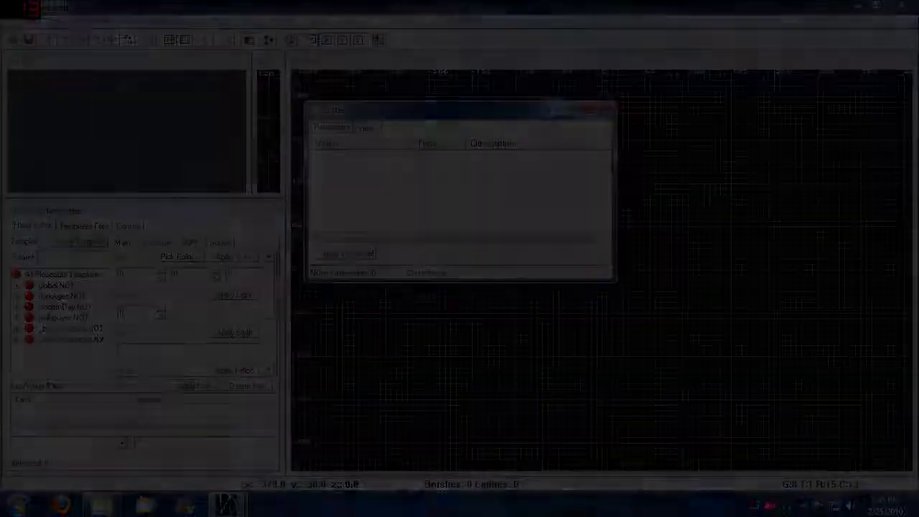